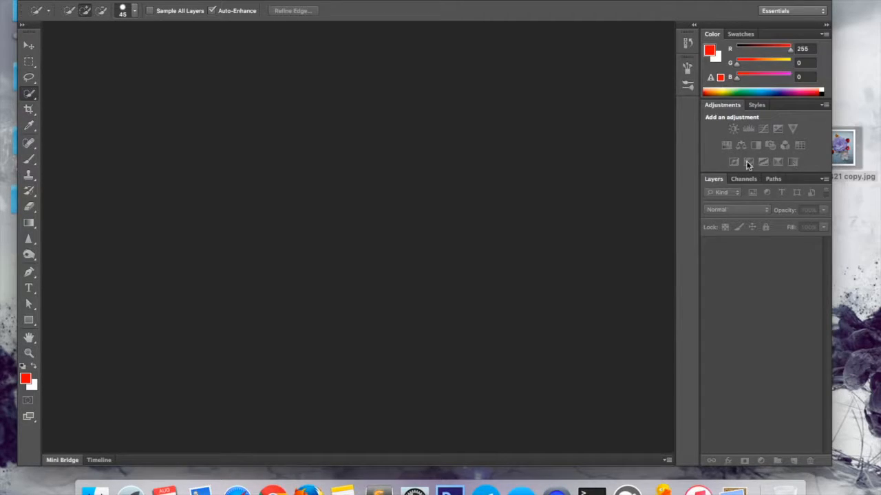
Open IMG_6821 copy.jpg from the desktop and fit the image to the window.
{"action": "left_click_drag", "start_coordinate": [543, 0], "coordinate": [541, 0]}
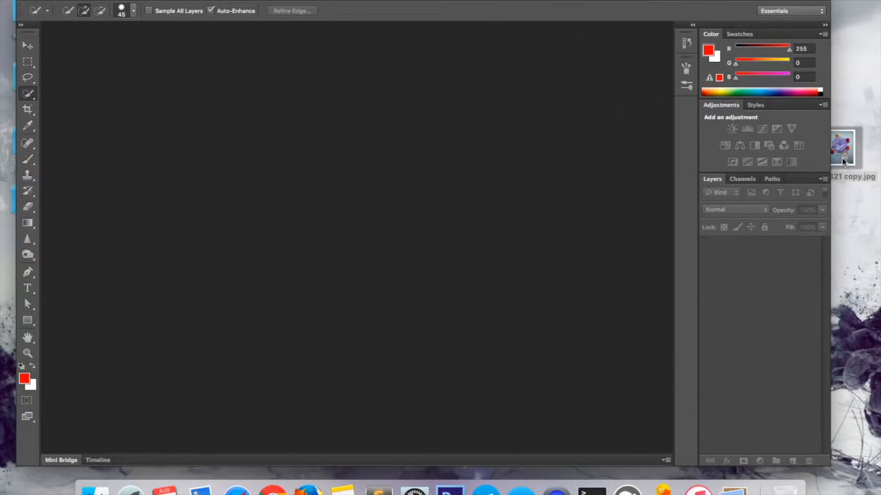
{"action": "left_click_drag", "start_coordinate": [842, 148], "coordinate": [256, 201]}
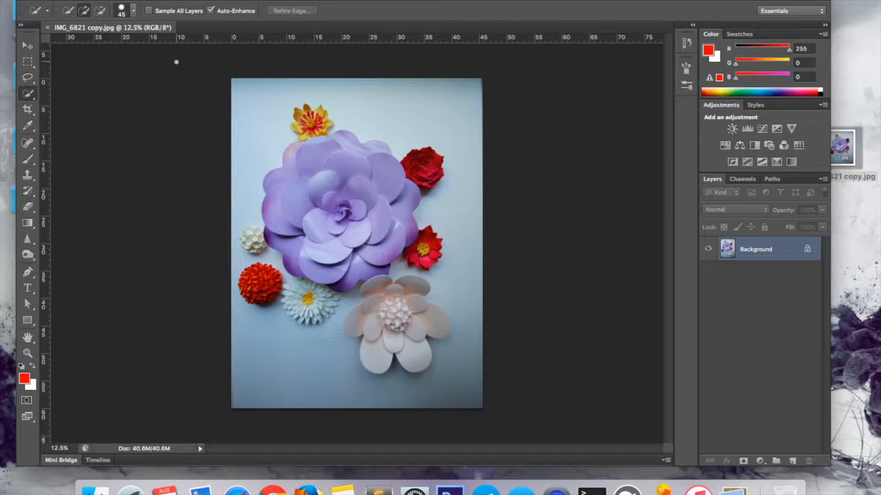
{"action": "key", "text": "super+0"}
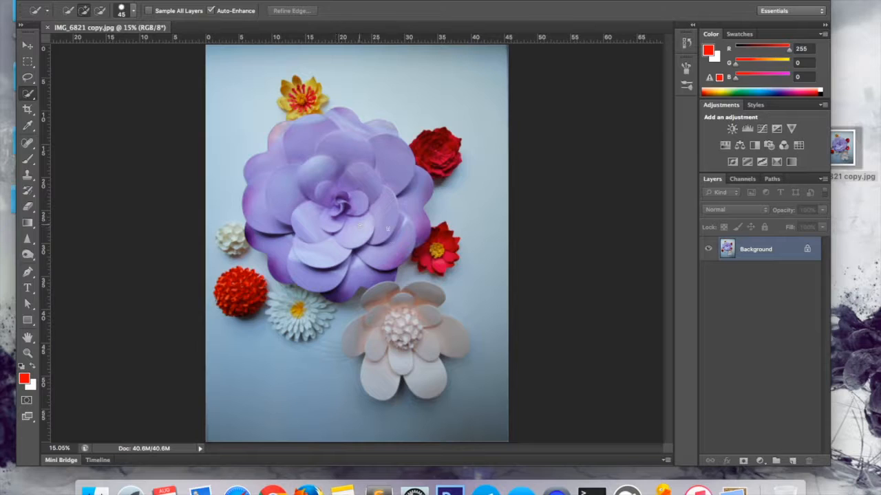
Select the whole pale pink flower with the Quick Selection tool and copy the selection to a new layer.
{"action": "scroll", "coordinate": [396, 270], "scroll_direction": "up", "scroll_amount": 5}
{"action": "scroll", "coordinate": [396, 270], "scroll_direction": "down", "scroll_amount": 6}
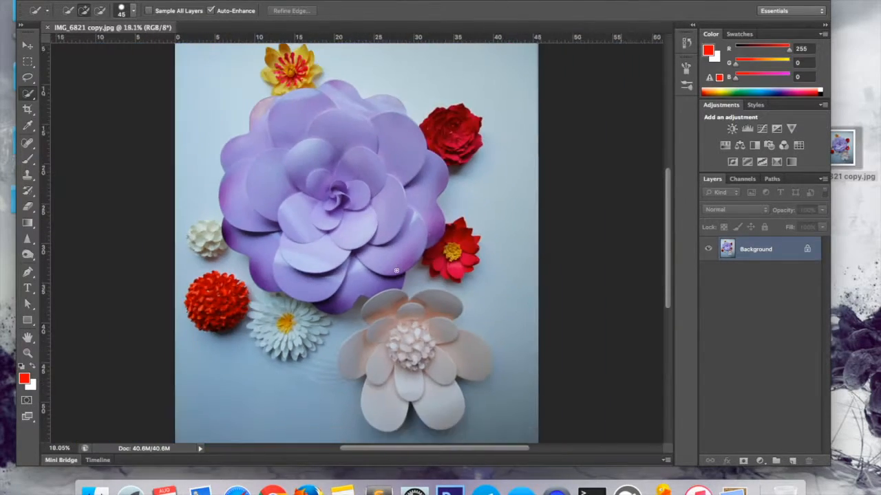
{"action": "scroll", "coordinate": [396, 269], "scroll_direction": "up", "scroll_amount": 5}
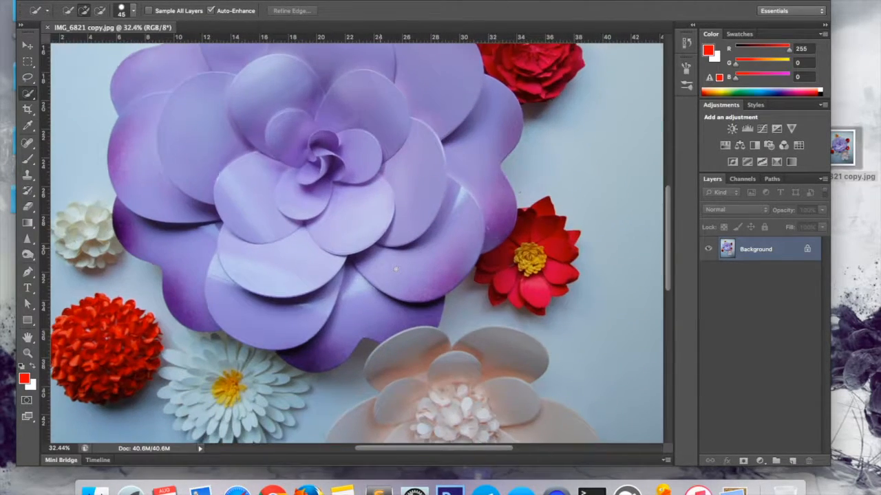
{"action": "scroll", "coordinate": [396, 269], "scroll_direction": "down", "scroll_amount": 6}
{"action": "scroll", "coordinate": [396, 269], "scroll_direction": "right", "scroll_amount": 2}
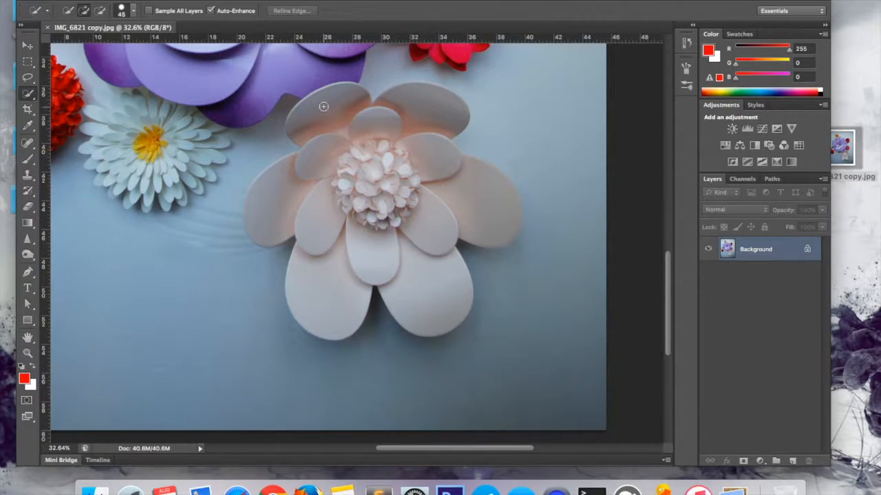
{"action": "left_click", "coordinate": [28, 96]}
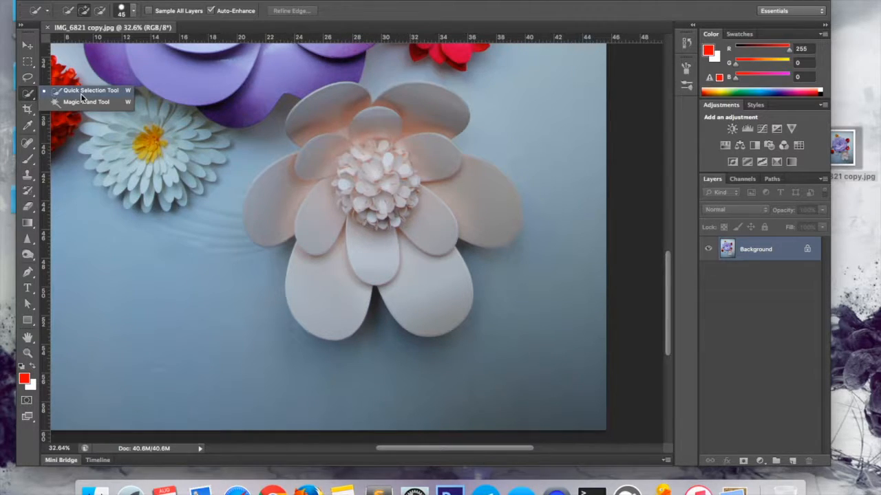
{"action": "left_click", "coordinate": [324, 109]}
{"action": "mouse_move", "coordinate": [322, 108]}
{"action": "left_mouse_down"}
{"action": "mouse_move", "coordinate": [360, 118]}
{"action": "mouse_move", "coordinate": [419, 104]}
{"action": "mouse_move", "coordinate": [413, 135]}
{"action": "mouse_move", "coordinate": [483, 201]}
{"action": "mouse_move", "coordinate": [497, 232]}
{"action": "mouse_move", "coordinate": [442, 223]}
{"action": "mouse_move", "coordinate": [423, 288]}
{"action": "mouse_move", "coordinate": [394, 253]}
{"action": "mouse_move", "coordinate": [347, 258]}
{"action": "mouse_move", "coordinate": [323, 288]}
{"action": "mouse_move", "coordinate": [336, 215]}
{"action": "mouse_move", "coordinate": [305, 199]}
{"action": "mouse_move", "coordinate": [271, 205]}
{"action": "mouse_move", "coordinate": [294, 165]}
{"action": "left_mouse_up"}
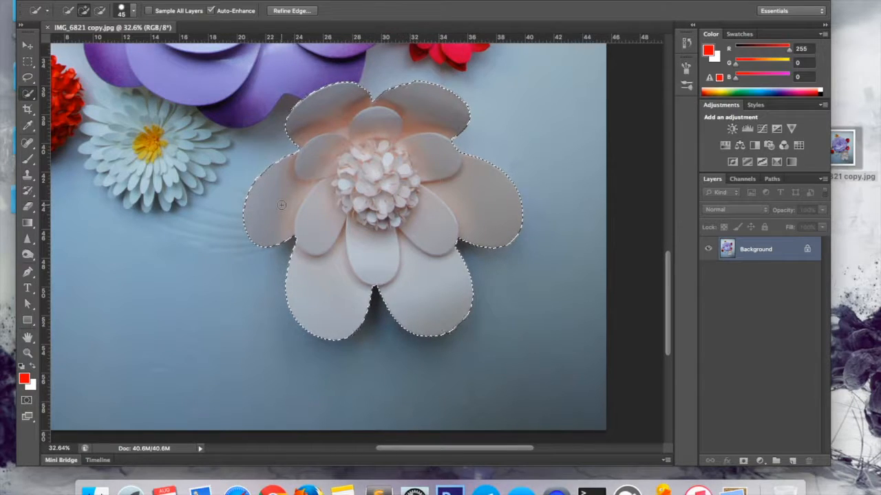
{"action": "key", "text": "ctrl+j"}
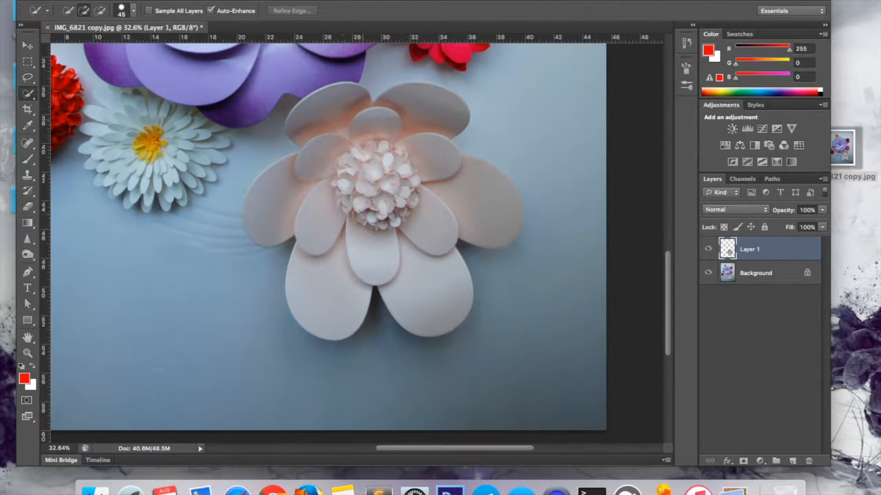
Try moving the cut-out flower with the Background layer hidden, and restore the background's visibility and the flower's position.
{"action": "left_click", "coordinate": [28, 45]}
{"action": "mouse_move", "coordinate": [354, 198]}
{"action": "left_mouse_down"}
{"action": "mouse_move", "coordinate": [273, 234]}
{"action": "mouse_move", "coordinate": [328, 192]}
{"action": "mouse_move", "coordinate": [301, 222]}
{"action": "mouse_move", "coordinate": [352, 200]}
{"action": "left_mouse_up"}
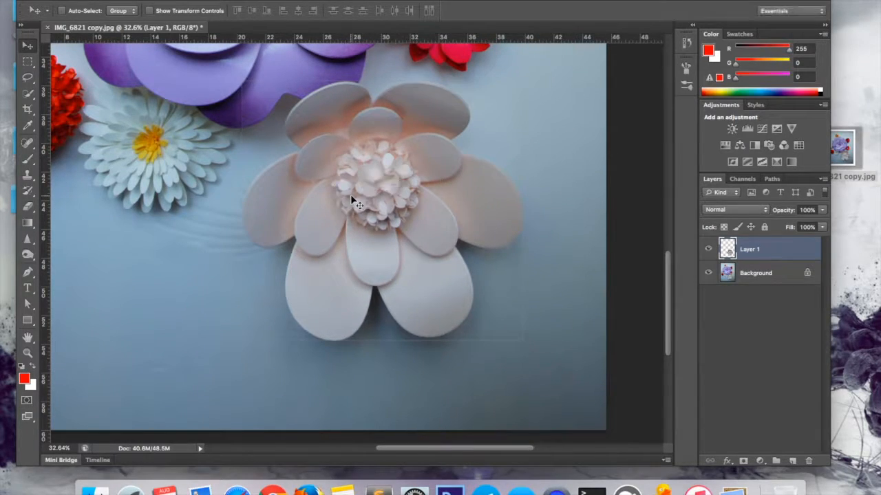
{"action": "left_click", "coordinate": [708, 273]}
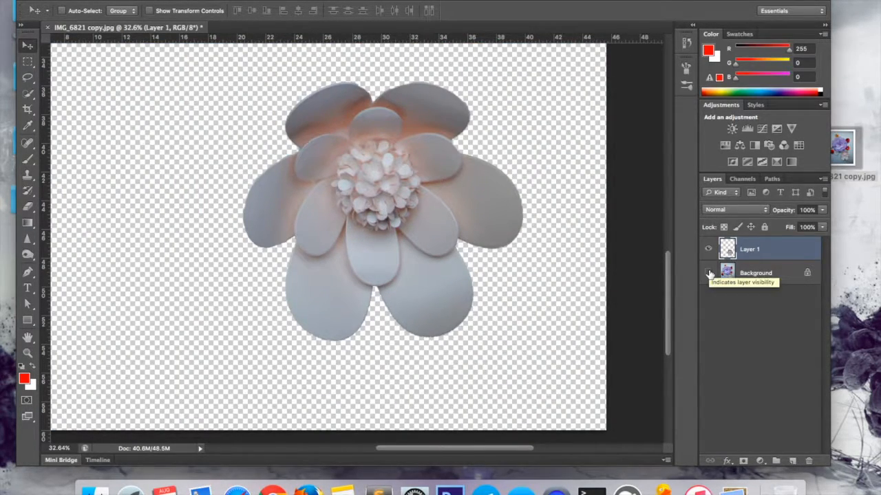
{"action": "left_click_drag", "start_coordinate": [315, 182], "coordinate": [352, 179]}
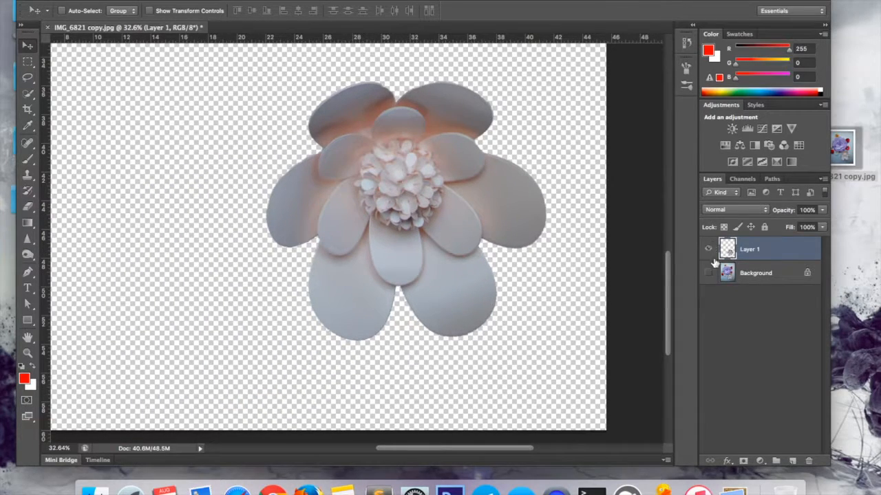
{"action": "left_click", "coordinate": [709, 274]}
{"action": "key", "text": "super+z"}
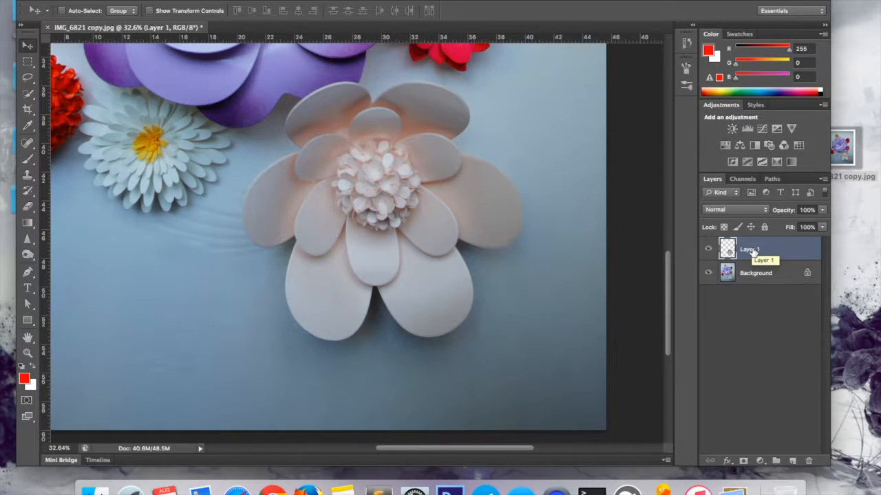
Add a Brightness/Contrast adjustment layer with brightness 13 and clip it to the flower layer.
{"action": "left_click", "coordinate": [733, 130]}
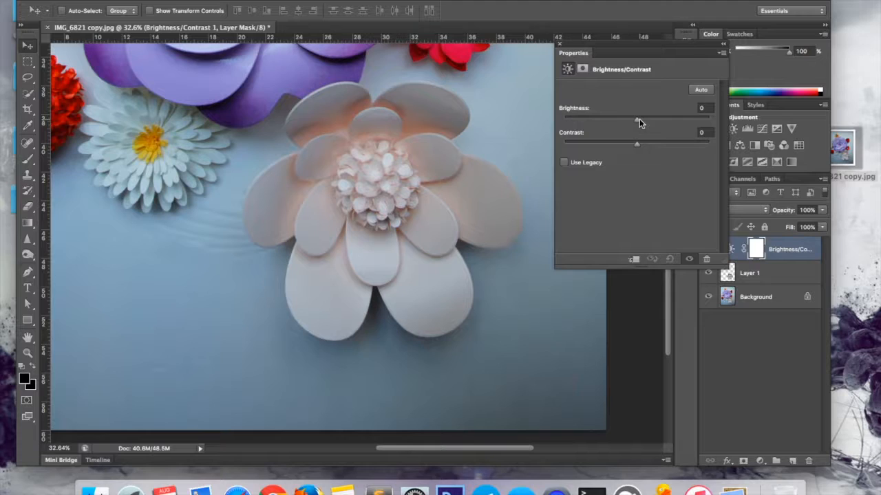
{"action": "left_click_drag", "start_coordinate": [637, 119], "coordinate": [645, 120]}
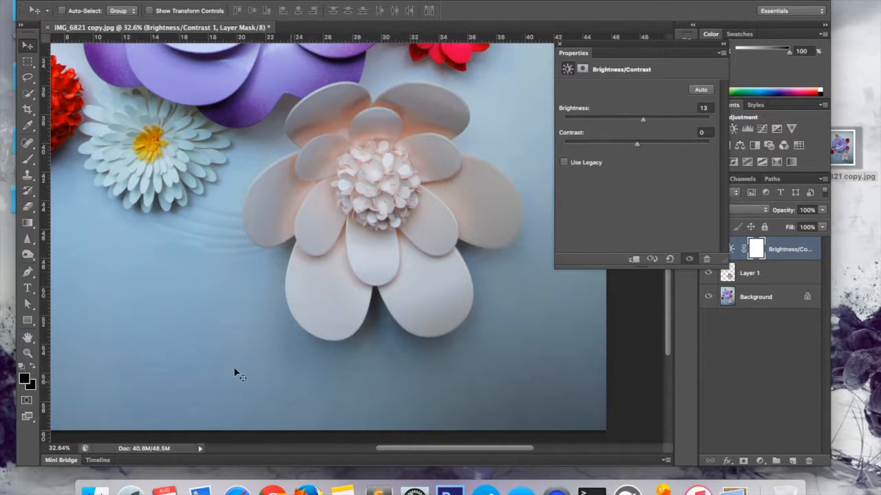
{"action": "left_click", "coordinate": [634, 261]}
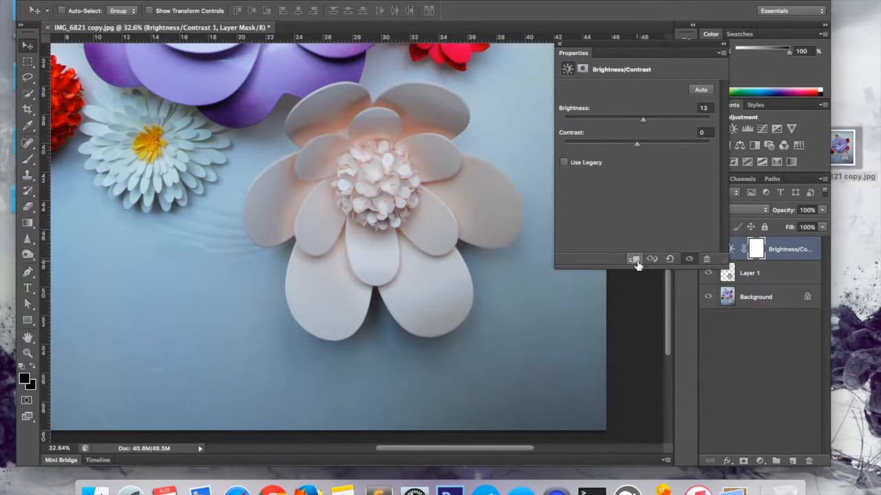
{"action": "left_click", "coordinate": [635, 261]}
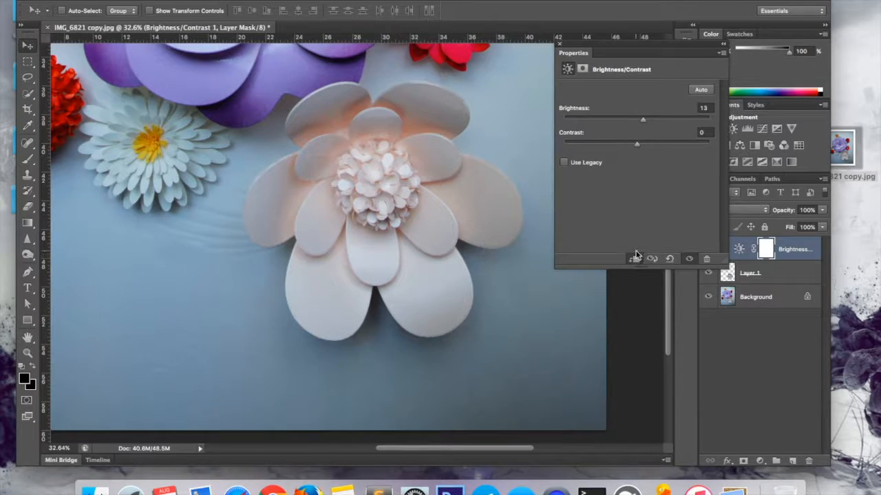
{"action": "left_click", "coordinate": [723, 47]}
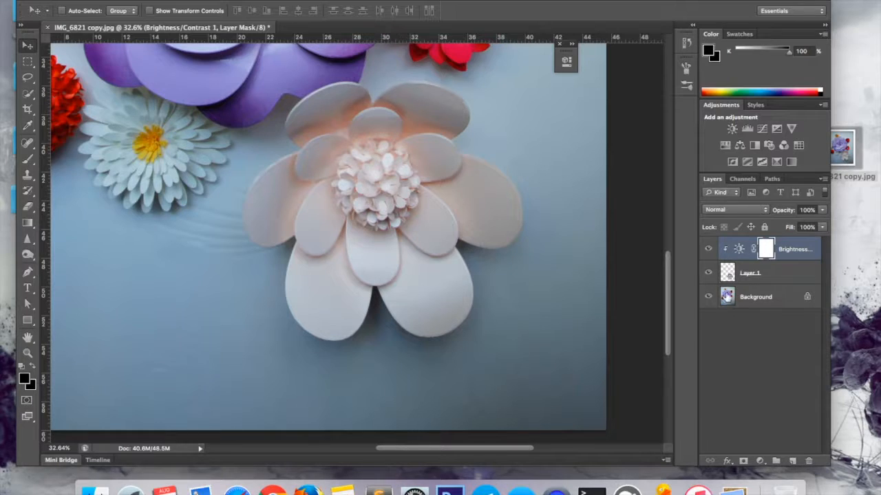
{"action": "double_click", "coordinate": [768, 249]}
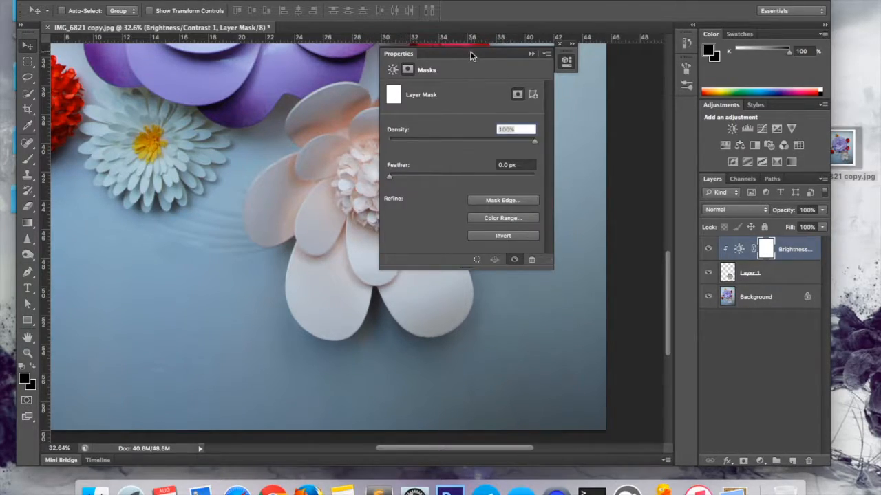
{"action": "left_click_drag", "start_coordinate": [472, 53], "coordinate": [566, 52]}
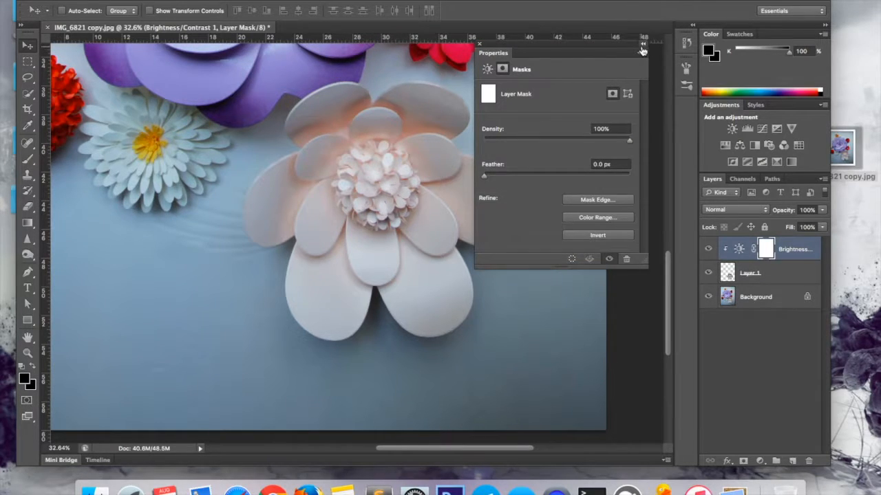
{"action": "left_click", "coordinate": [642, 44]}
Change the flower's Brightness/Contrast adjustment to brightness 38 and contrast -15.
{"action": "left_click", "coordinate": [737, 249]}
{"action": "double_click", "coordinate": [737, 249]}
{"action": "left_click_drag", "start_coordinate": [348, 53], "coordinate": [519, 35]}
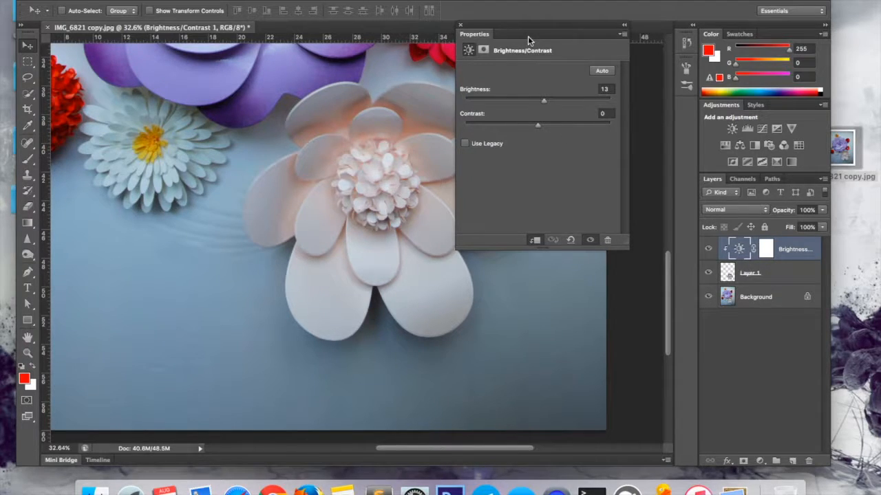
{"action": "left_click_drag", "start_coordinate": [528, 36], "coordinate": [566, 32]}
{"action": "left_click_drag", "start_coordinate": [583, 97], "coordinate": [552, 122]}
{"action": "left_click_drag", "start_coordinate": [585, 99], "coordinate": [591, 95]}
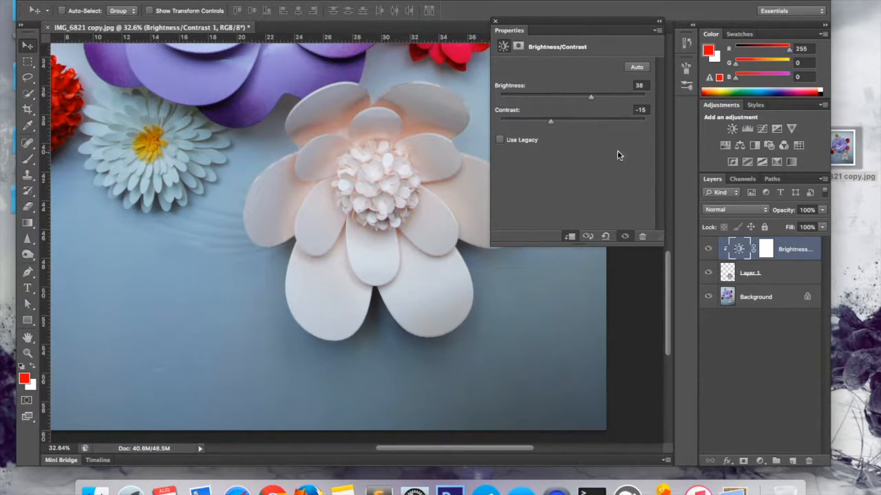
{"action": "double_click", "coordinate": [643, 22]}
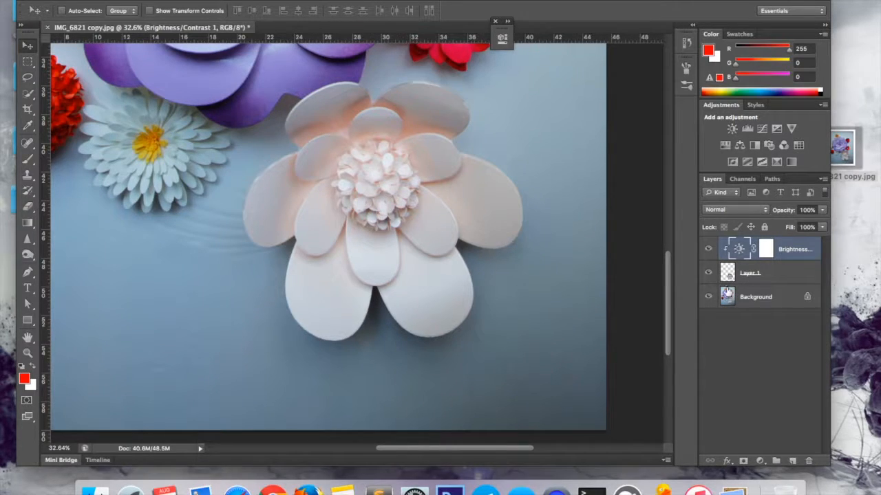
Add a Hue/Saturation adjustment layer clipped to the flower layer and move its settings clear of the flower.
{"action": "left_click", "coordinate": [724, 147]}
{"action": "left_click", "coordinate": [396, 238]}
{"action": "left_click_drag", "start_coordinate": [384, 32], "coordinate": [121, 93]}
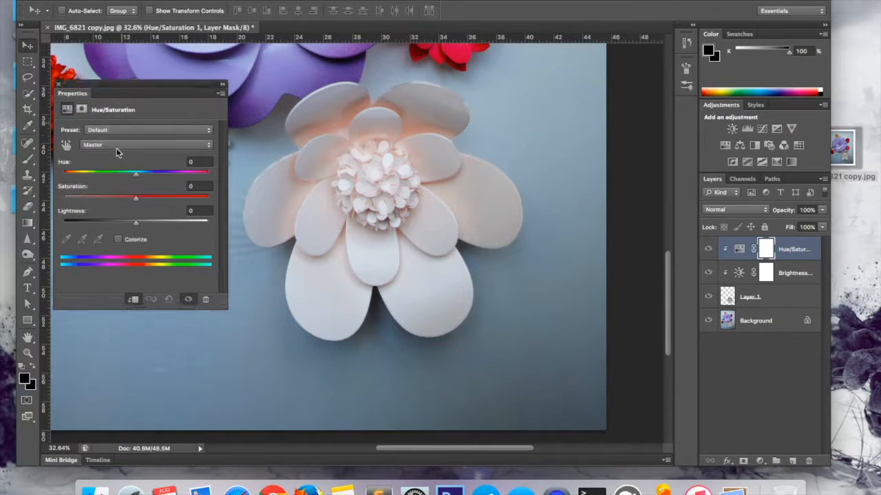
Try recolouring the flower with hue +19, saturation +53 and lightness +20.
{"action": "left_click_drag", "start_coordinate": [135, 174], "coordinate": [177, 199]}
{"action": "mouse_move", "coordinate": [136, 223]}
{"action": "left_mouse_down"}
{"action": "mouse_move", "coordinate": [123, 224]}
{"action": "mouse_move", "coordinate": [149, 221]}
{"action": "left_mouse_up"}
{"action": "mouse_move", "coordinate": [114, 173]}
{"action": "left_mouse_down"}
{"action": "mouse_move", "coordinate": [198, 174]}
{"action": "mouse_move", "coordinate": [100, 174]}
{"action": "left_mouse_up"}
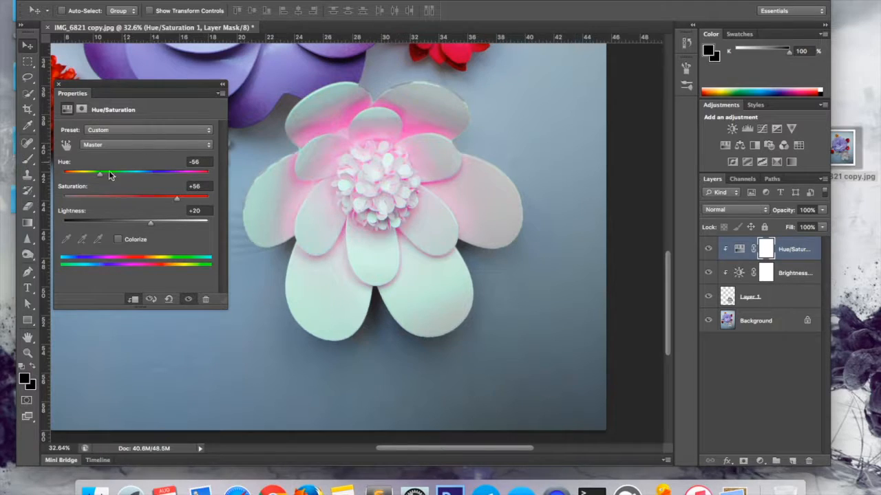
{"action": "left_click_drag", "start_coordinate": [108, 175], "coordinate": [124, 175]}
{"action": "left_click_drag", "start_coordinate": [141, 176], "coordinate": [173, 201]}
Set the flower's Hue/Saturation adjustment to hue +168, saturation -20 and lightness -8.
{"action": "scroll", "coordinate": [385, 212], "scroll_direction": "up", "scroll_amount": 5}
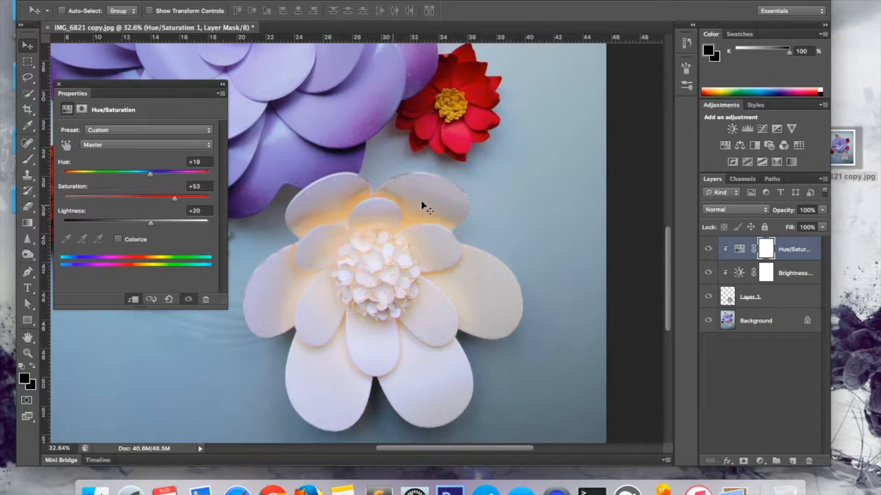
{"action": "scroll", "coordinate": [265, 197], "scroll_direction": "down", "scroll_amount": 3}
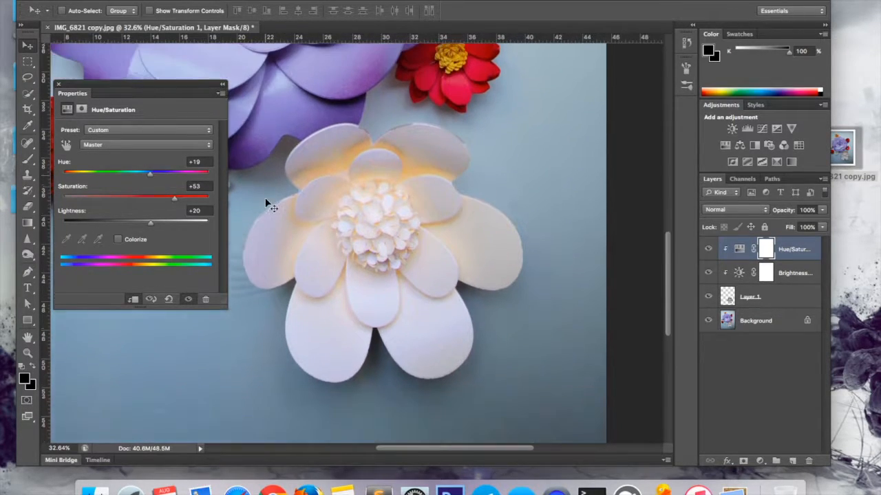
{"action": "scroll", "coordinate": [313, 220], "scroll_direction": "up", "scroll_amount": 10}
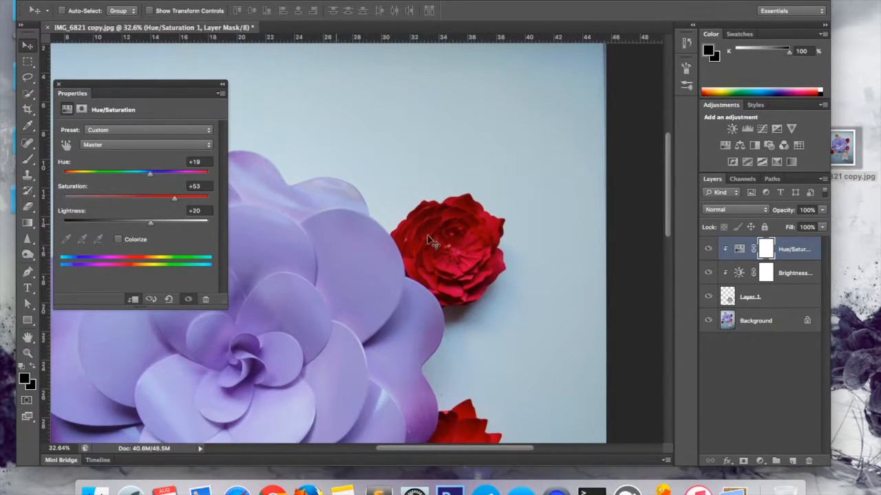
{"action": "scroll", "coordinate": [296, 283], "scroll_direction": "down", "scroll_amount": 10}
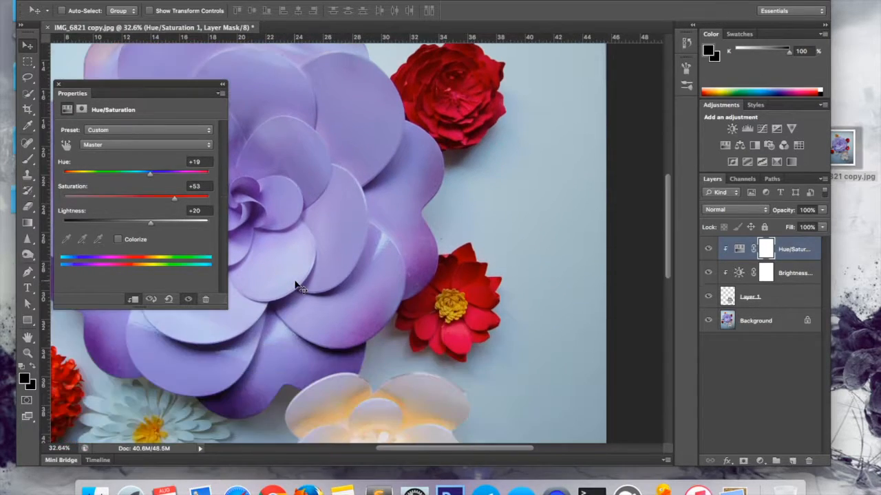
{"action": "scroll", "coordinate": [296, 284], "scroll_direction": "down", "scroll_amount": 8}
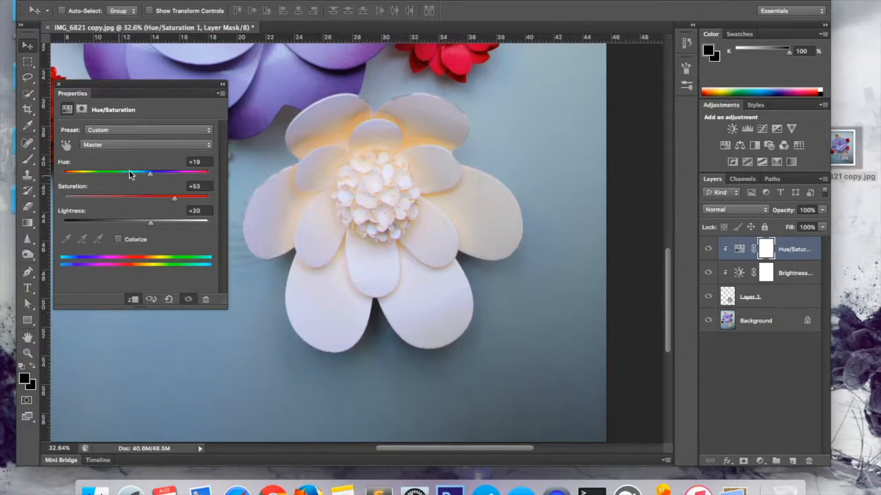
{"action": "left_click", "coordinate": [161, 175]}
{"action": "left_click", "coordinate": [148, 198]}
{"action": "left_click", "coordinate": [122, 198]}
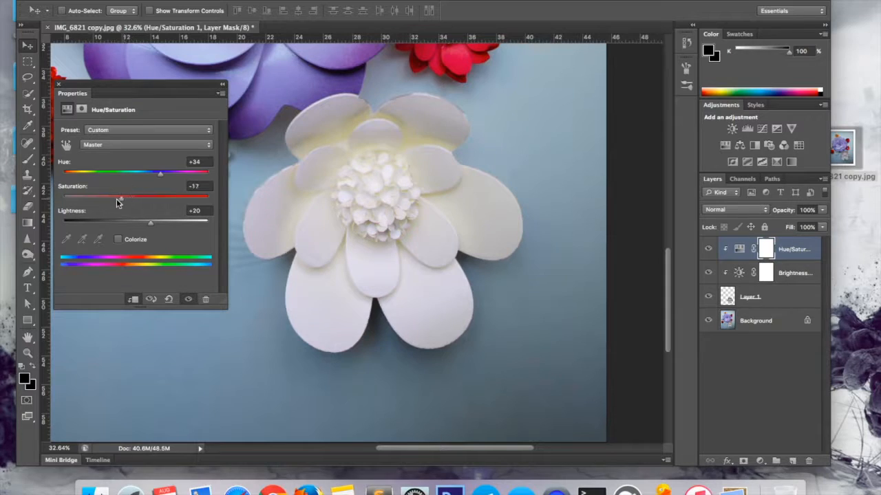
{"action": "left_click_drag", "start_coordinate": [159, 174], "coordinate": [81, 178]}
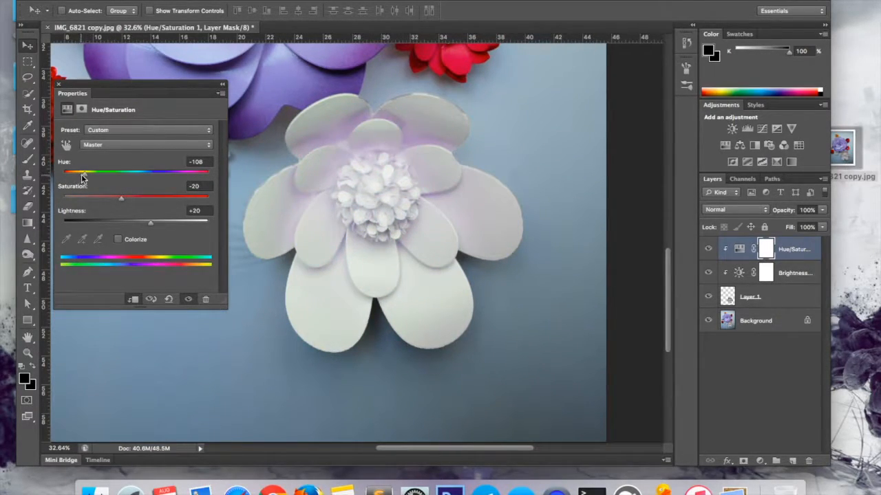
{"action": "left_click", "coordinate": [129, 223]}
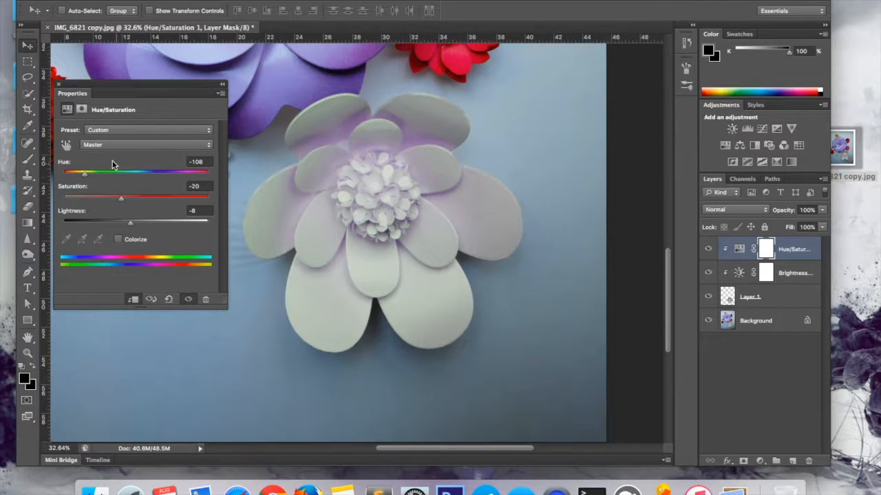
{"action": "left_click_drag", "start_coordinate": [96, 175], "coordinate": [204, 173]}
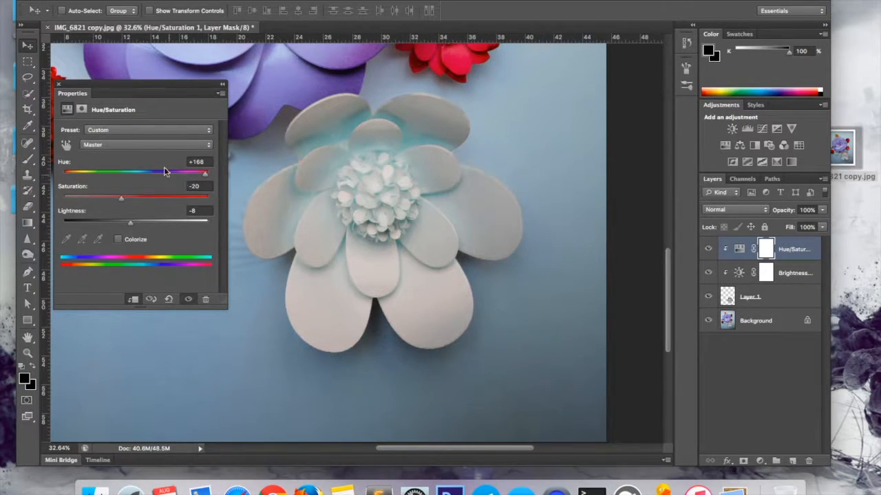
Try the Old Style, Increase Saturation, Increase Saturation More, Red Boost and Yellow Boost presets on the flower's Hue/Saturation adjustment.
{"action": "left_click", "coordinate": [178, 134]}
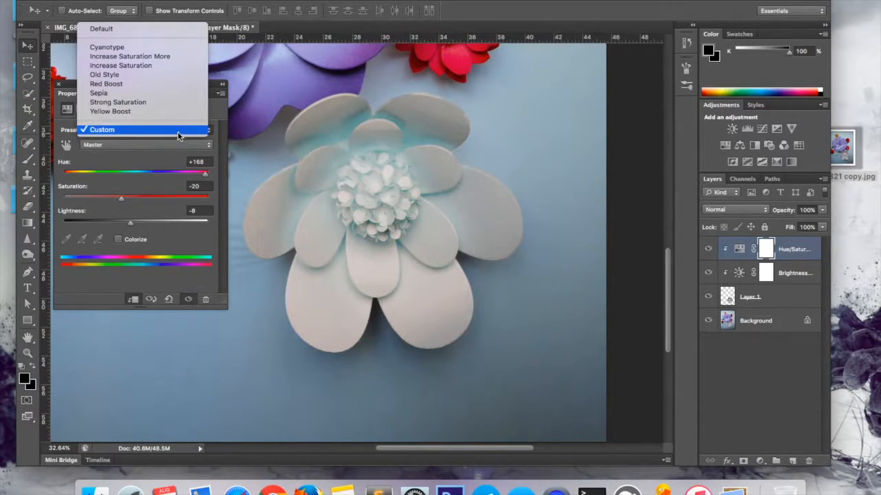
{"action": "left_click", "coordinate": [164, 82]}
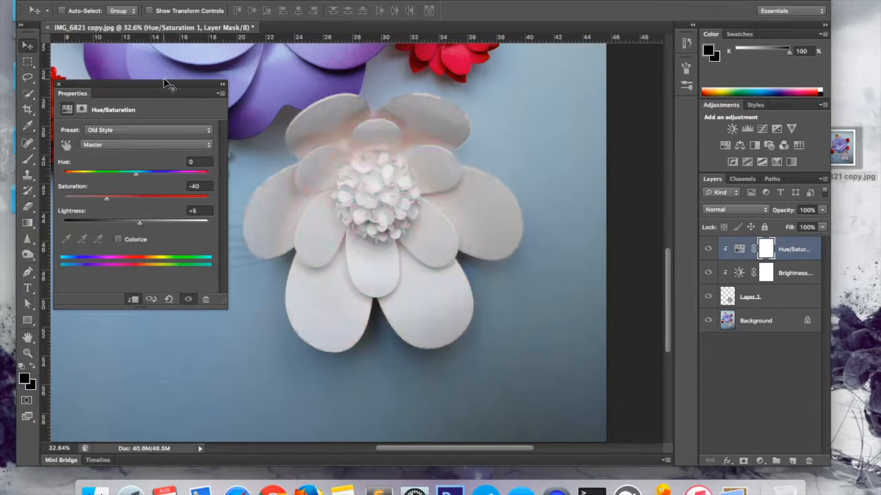
{"action": "left_click", "coordinate": [161, 130]}
{"action": "left_click", "coordinate": [163, 118]}
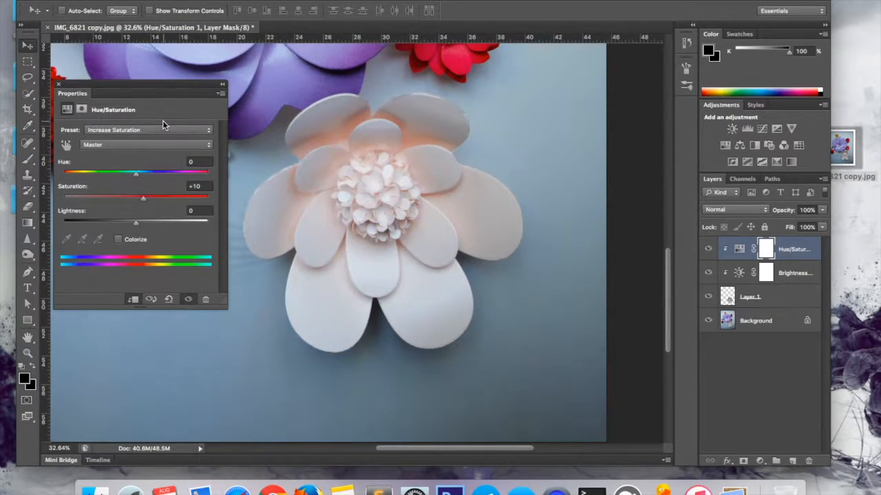
{"action": "left_click", "coordinate": [166, 133]}
{"action": "left_click", "coordinate": [163, 119]}
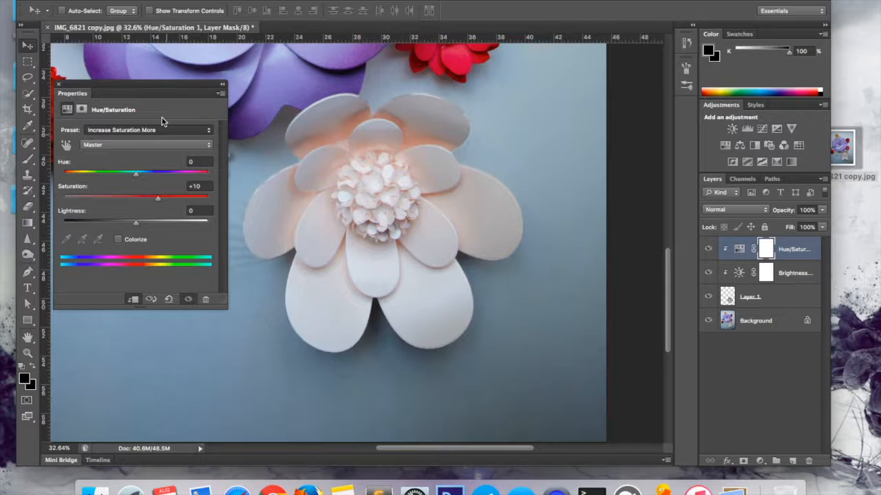
{"action": "left_click", "coordinate": [170, 130]}
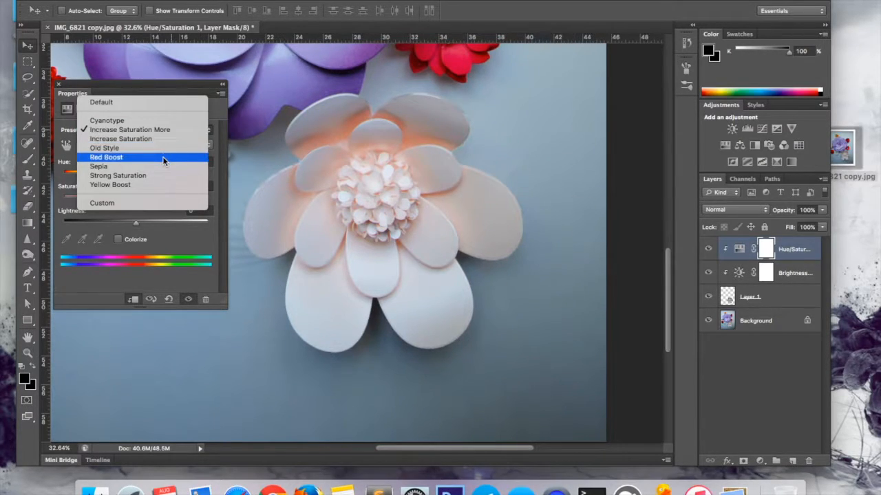
{"action": "left_click", "coordinate": [164, 161]}
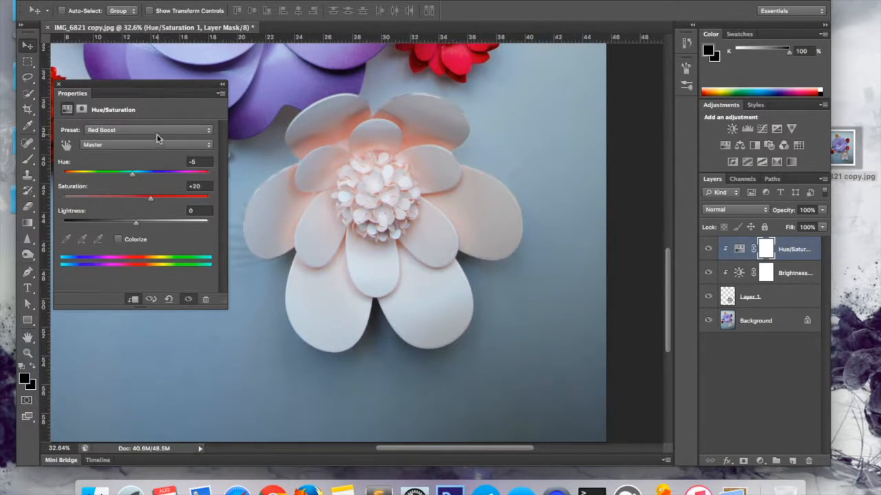
{"action": "left_click", "coordinate": [158, 129]}
{"action": "left_click", "coordinate": [154, 157]}
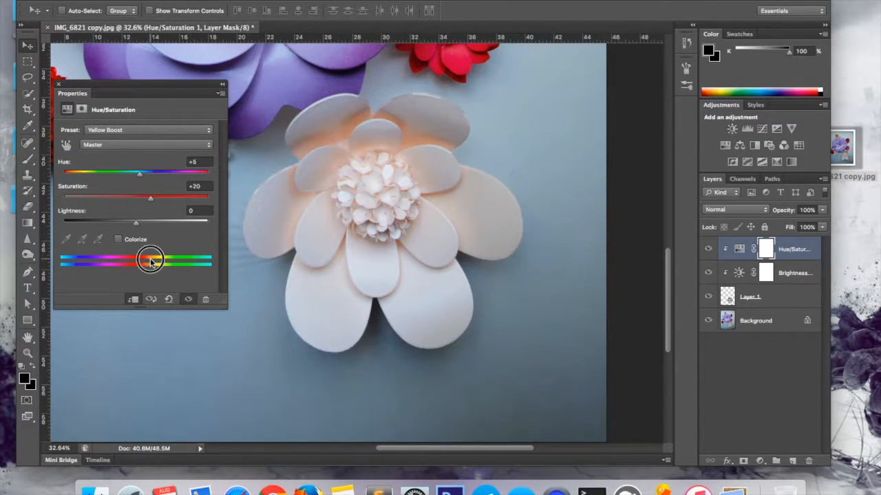
Colorize the flower purple in its Hue/Saturation adjustment with hue 263, saturation 39 and lightness +4.
{"action": "left_click", "coordinate": [117, 239]}
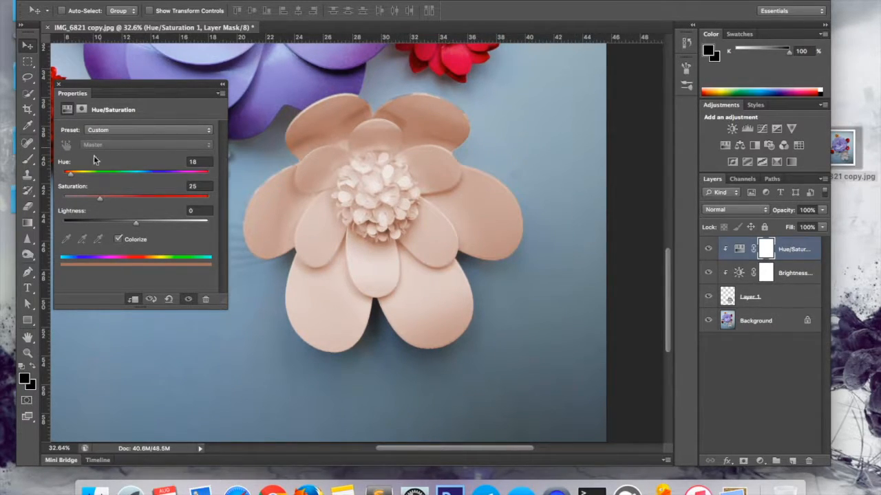
{"action": "mouse_move", "coordinate": [122, 220]}
{"action": "left_mouse_down"}
{"action": "mouse_move", "coordinate": [163, 224]}
{"action": "mouse_move", "coordinate": [139, 220]}
{"action": "left_mouse_up"}
{"action": "left_click", "coordinate": [118, 240]}
{"action": "left_click", "coordinate": [118, 239]}
{"action": "left_click_drag", "start_coordinate": [114, 199], "coordinate": [136, 200]}
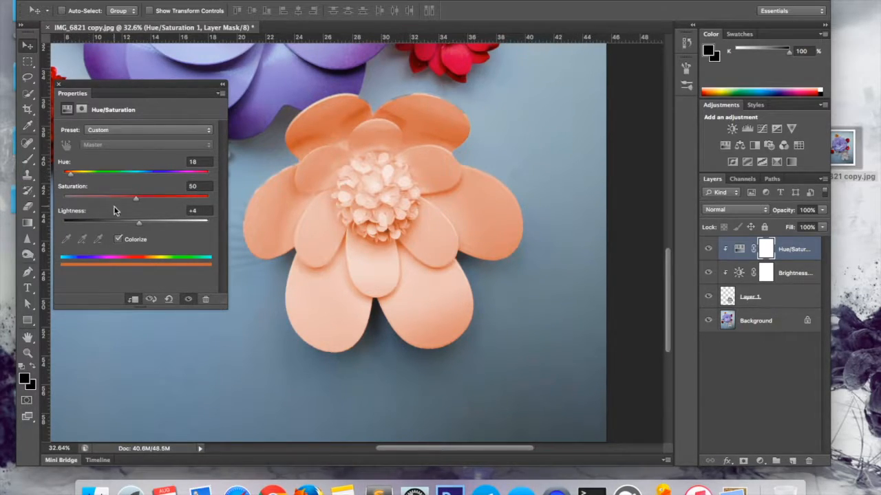
{"action": "mouse_move", "coordinate": [127, 200]}
{"action": "left_mouse_down"}
{"action": "mouse_move", "coordinate": [82, 197]}
{"action": "mouse_move", "coordinate": [121, 200]}
{"action": "left_mouse_up"}
{"action": "left_click_drag", "start_coordinate": [71, 174], "coordinate": [166, 176]}
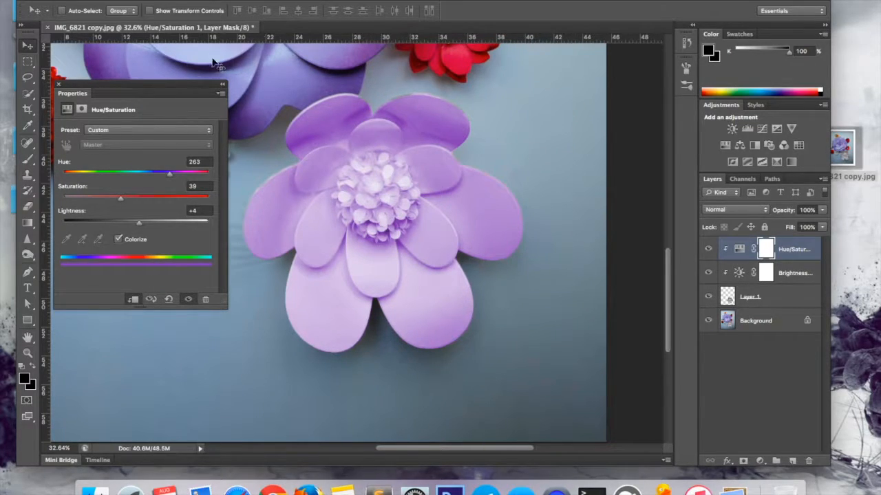
Close the Hue/Saturation settings and deselect all layers.
{"action": "left_click", "coordinate": [59, 85]}
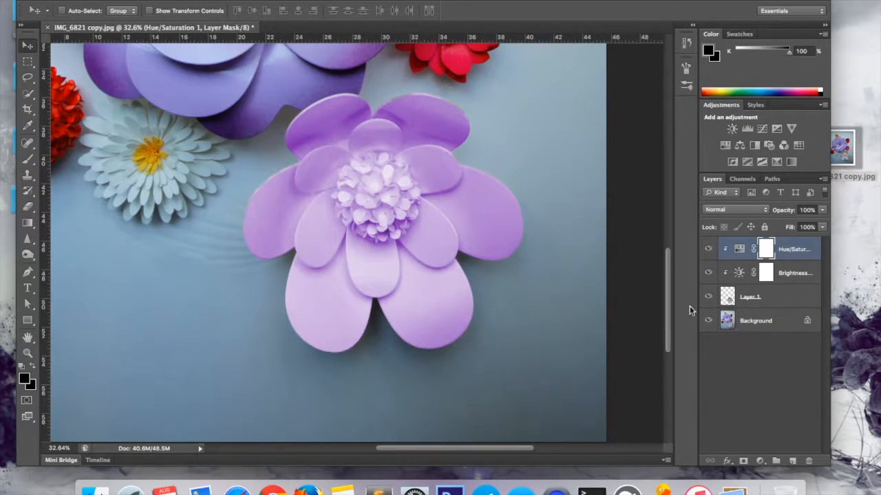
{"action": "scroll", "coordinate": [379, 236], "scroll_direction": "up", "scroll_amount": 4}
{"action": "scroll", "coordinate": [379, 233], "scroll_direction": "up", "scroll_amount": 2}
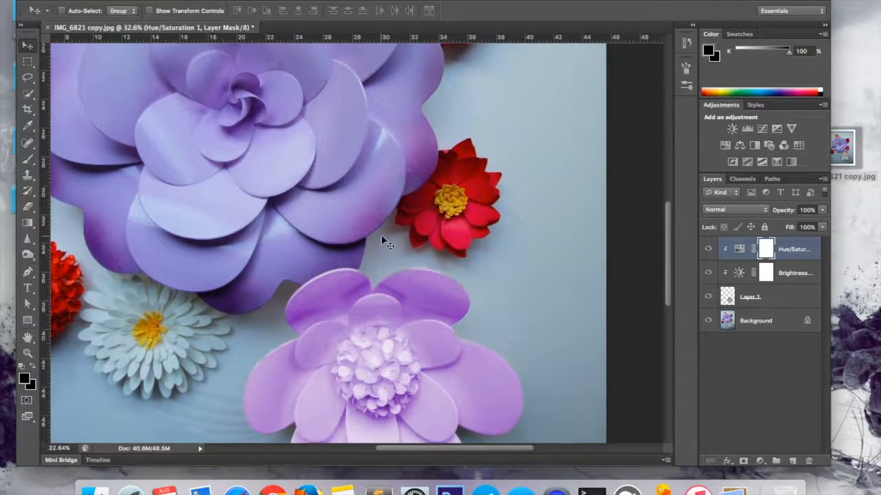
{"action": "left_click", "coordinate": [764, 357]}
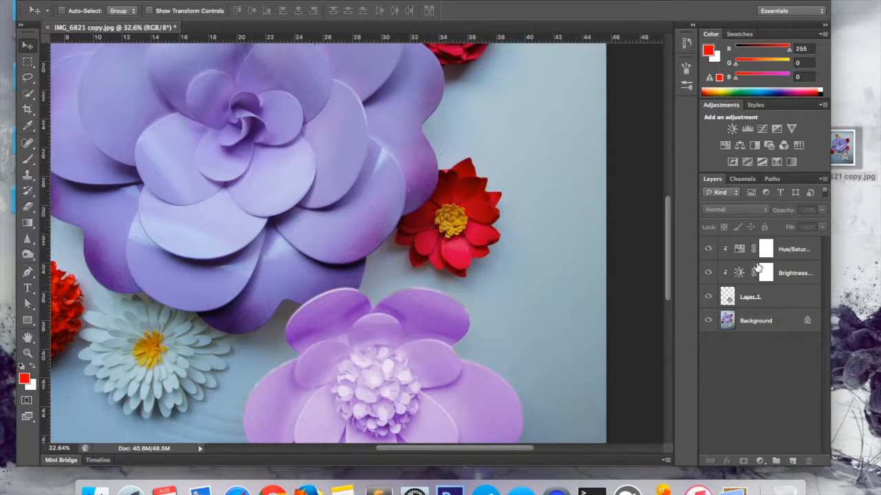
Select the rose-like red flower at the purple flower's upper right edge on the Background layer with the Quick Selection tool.
{"action": "scroll", "coordinate": [501, 271], "scroll_direction": "up", "scroll_amount": 5}
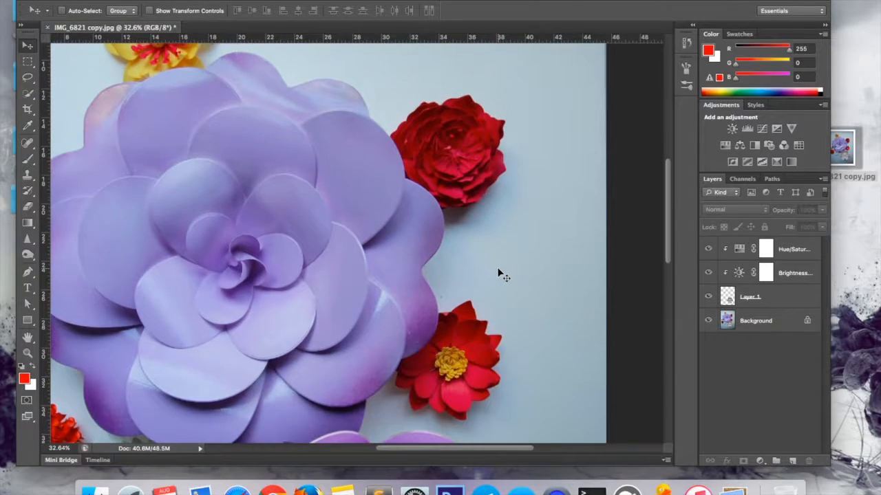
{"action": "scroll", "coordinate": [501, 273], "scroll_direction": "up", "scroll_amount": 3}
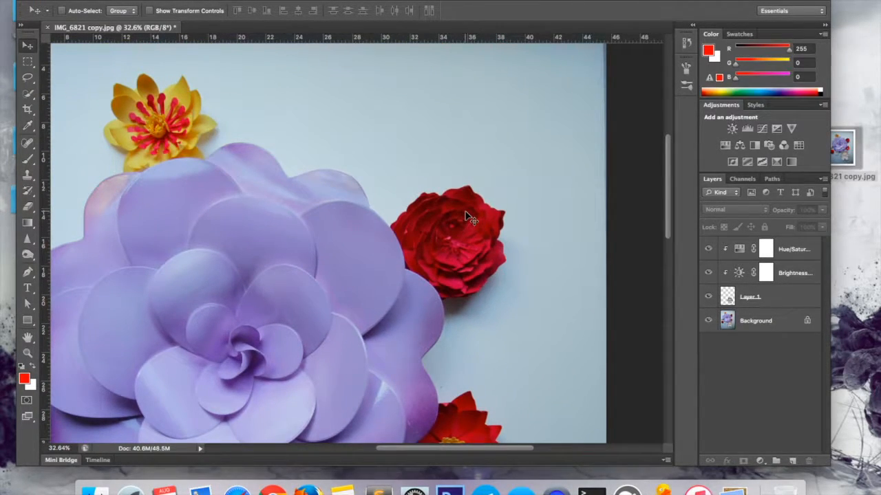
{"action": "scroll", "coordinate": [470, 218], "scroll_direction": "up", "scroll_amount": 5}
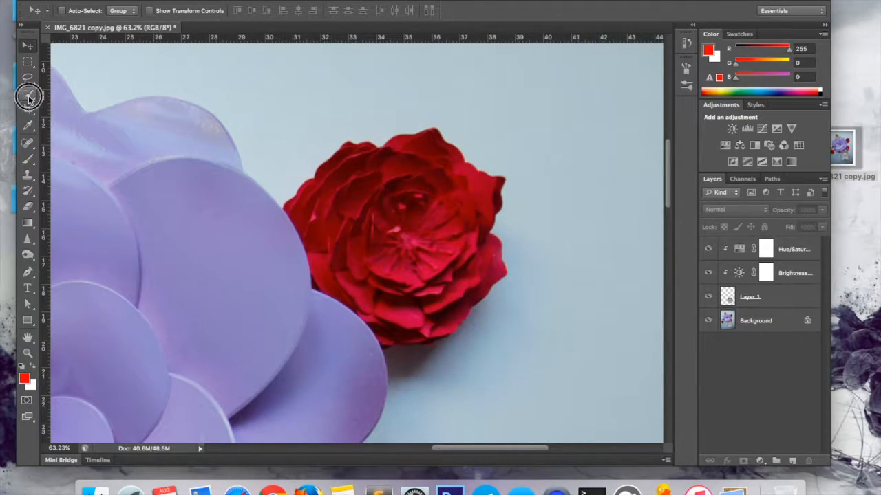
{"action": "left_click", "coordinate": [29, 98]}
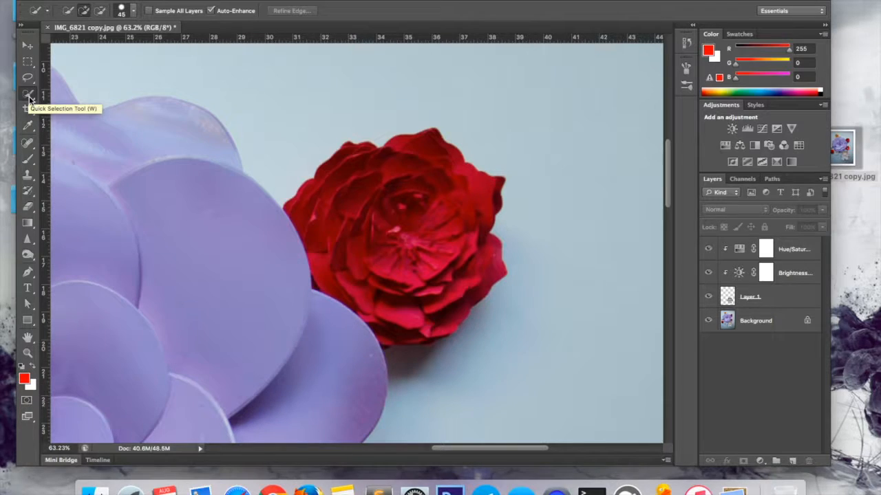
{"action": "left_click", "coordinate": [424, 152]}
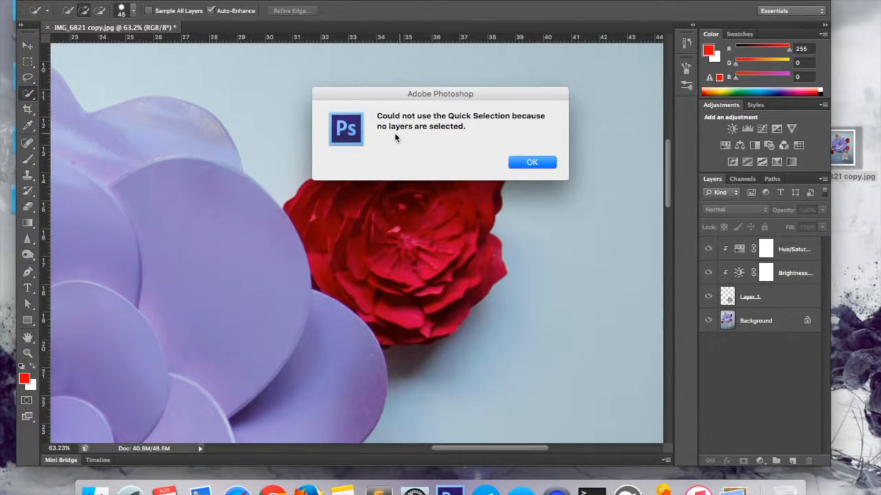
{"action": "left_click", "coordinate": [530, 165]}
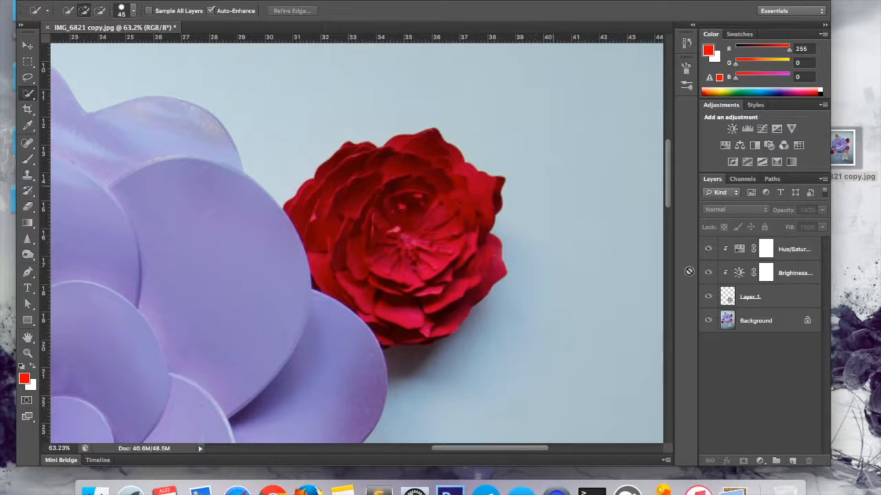
{"action": "left_click", "coordinate": [741, 323]}
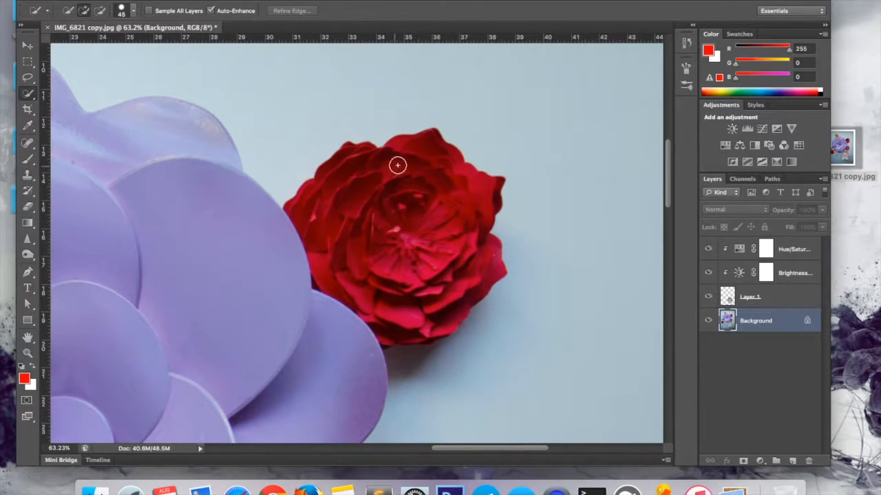
{"action": "left_click_drag", "start_coordinate": [433, 142], "coordinate": [452, 175]}
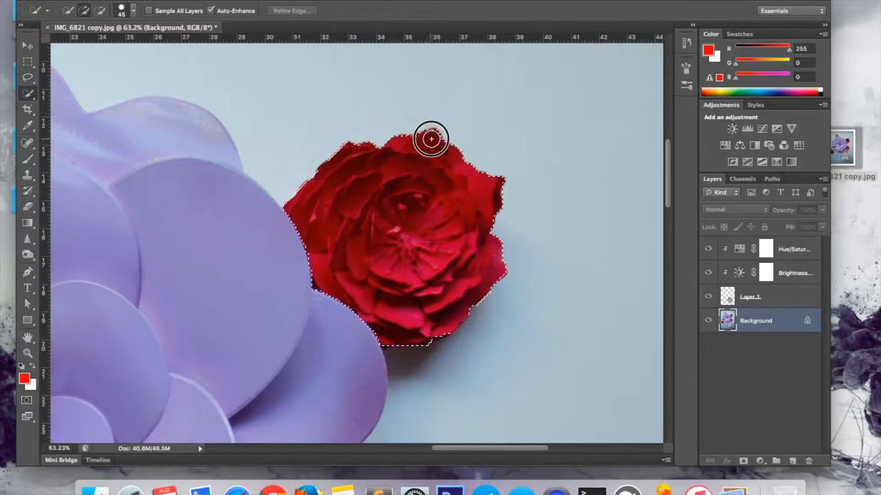
{"action": "left_click_drag", "start_coordinate": [456, 172], "coordinate": [454, 175]}
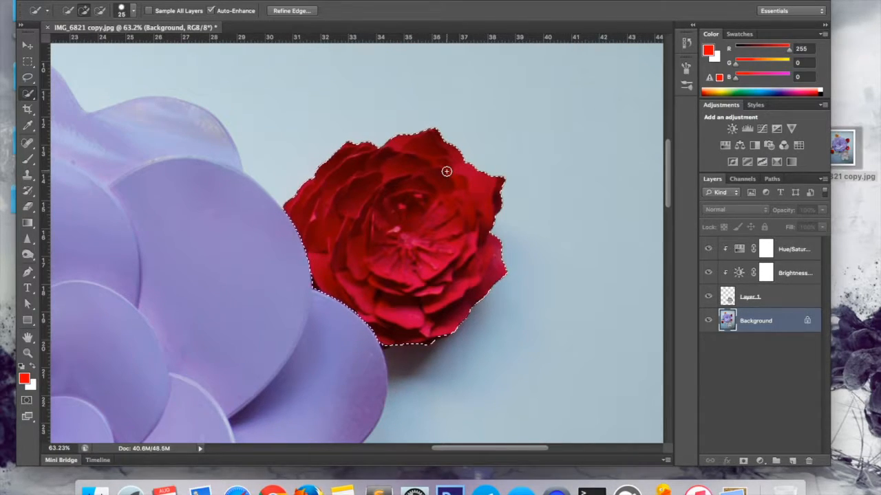
Reduce the Quick Selection brush to size 10 and switch between adding and subtracting at the red flower's upper edge.
{"action": "scroll", "coordinate": [443, 118], "scroll_direction": "up", "scroll_amount": 5}
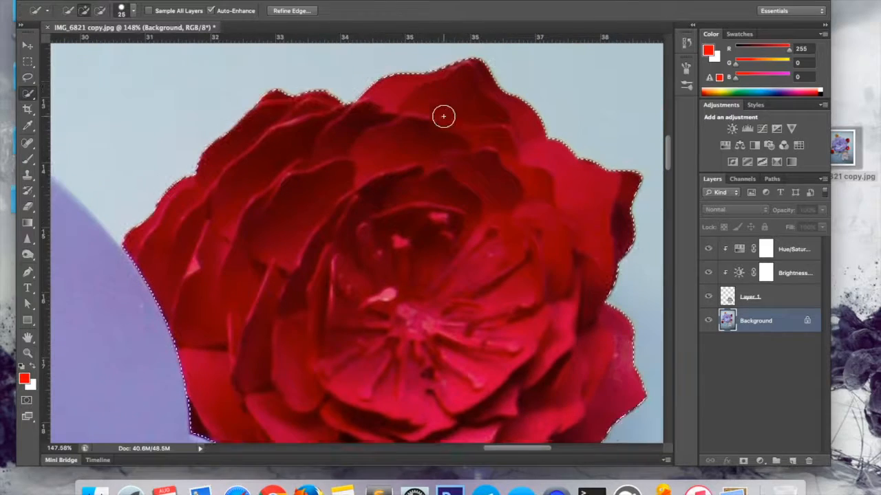
{"action": "scroll", "coordinate": [443, 116], "scroll_direction": "up", "scroll_amount": 3}
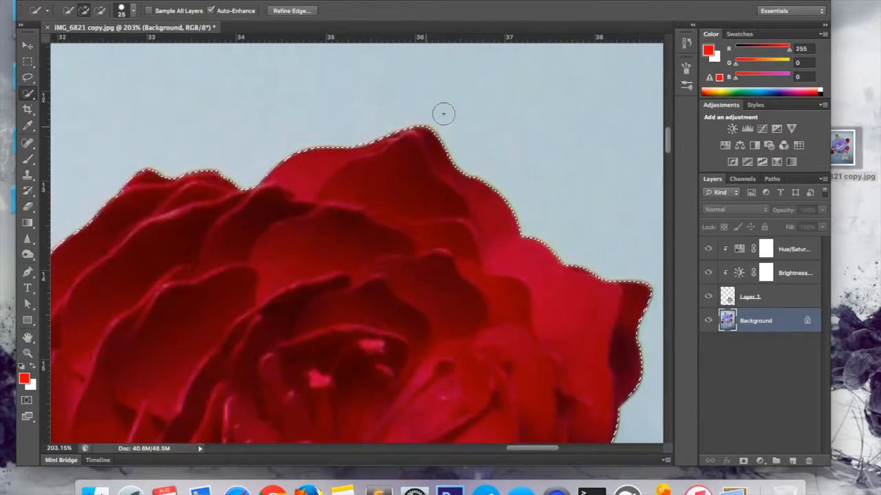
{"action": "key", "text": "bracketleft"}
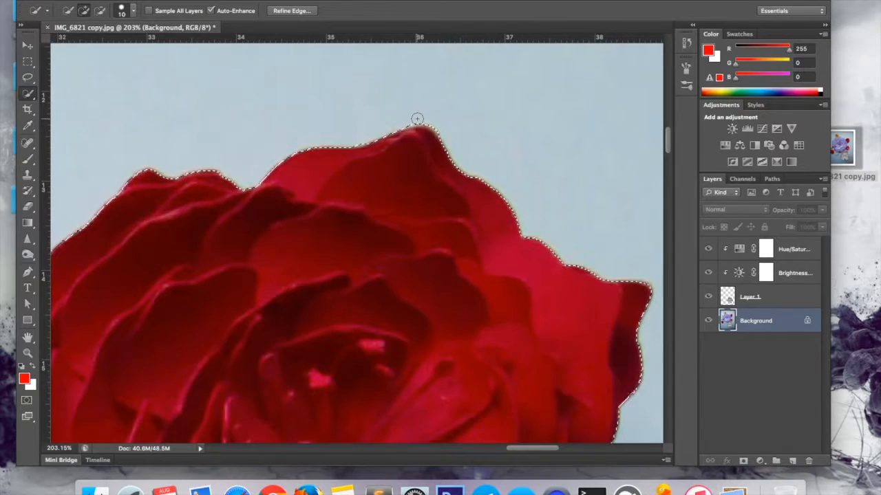
{"action": "key", "text": "alt"}
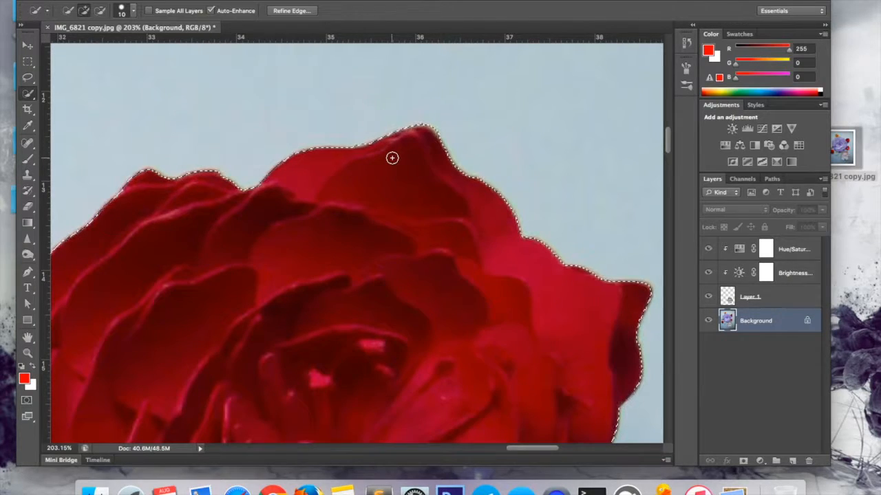
{"action": "key", "text": "alt"}
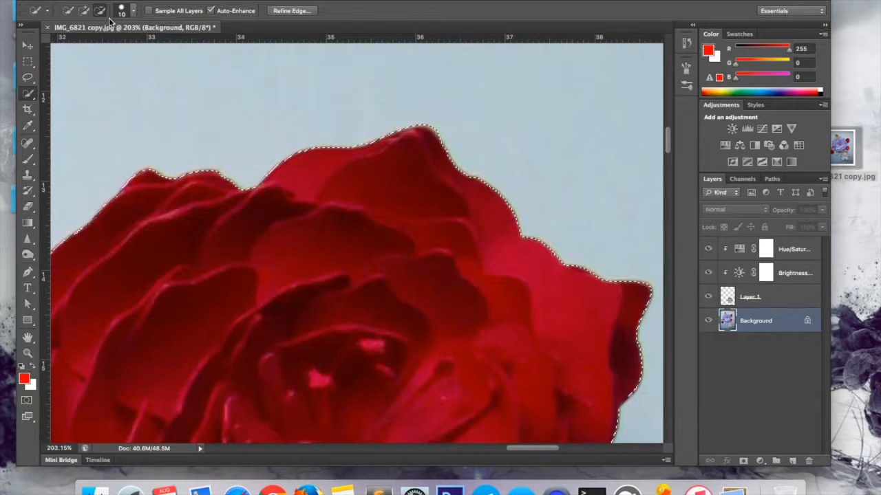
{"action": "key", "text": "alt"}
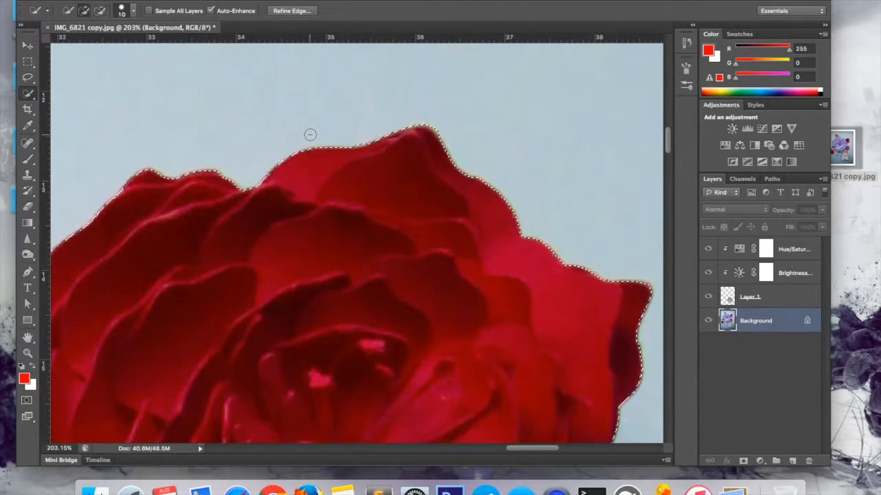
{"action": "key", "text": "alt"}
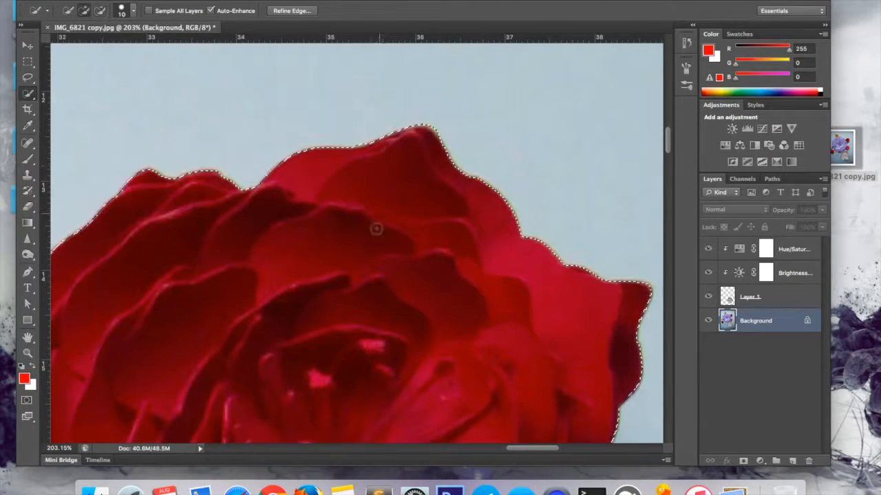
Extend the selection over the missed dark petal edges along the red flower's bottom and check the rest of its outline.
{"action": "scroll", "coordinate": [366, 247], "scroll_direction": "down", "scroll_amount": 10}
{"action": "scroll", "coordinate": [366, 247], "scroll_direction": "down", "scroll_amount": 12}
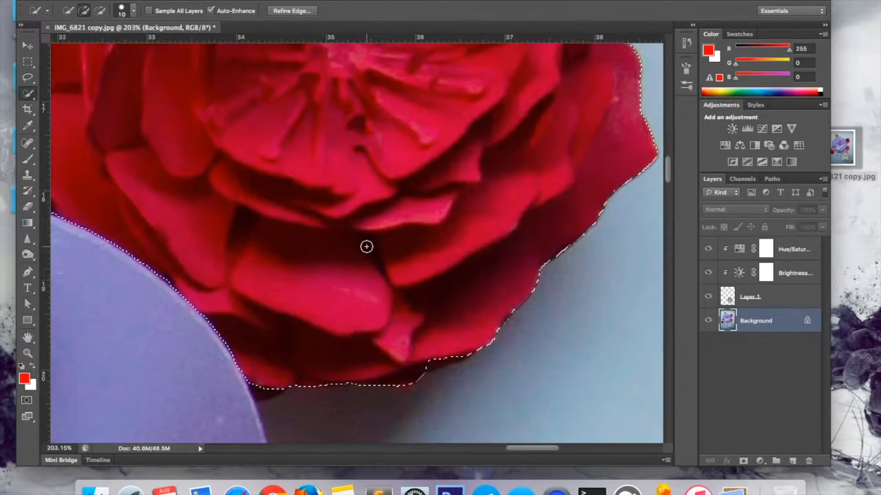
{"action": "scroll", "coordinate": [365, 245], "scroll_direction": "up", "scroll_amount": 2}
{"action": "scroll", "coordinate": [358, 236], "scroll_direction": "down", "scroll_amount": 4}
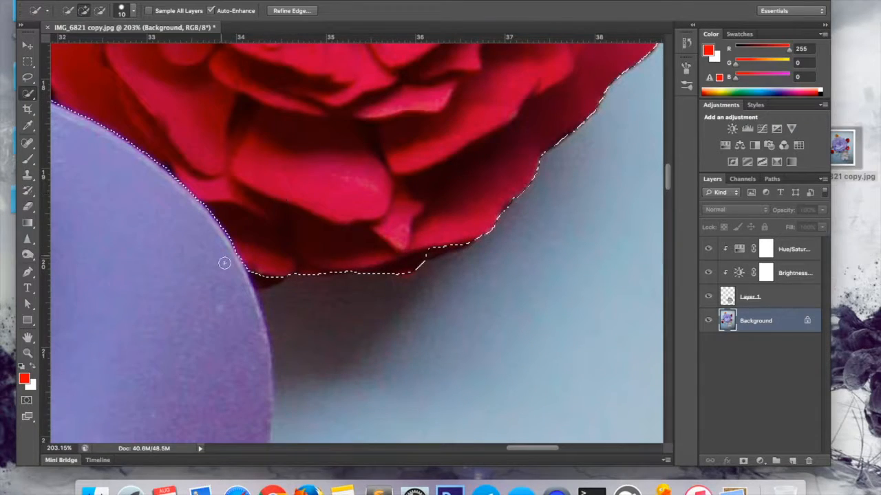
{"action": "left_click_drag", "start_coordinate": [267, 277], "coordinate": [259, 282]}
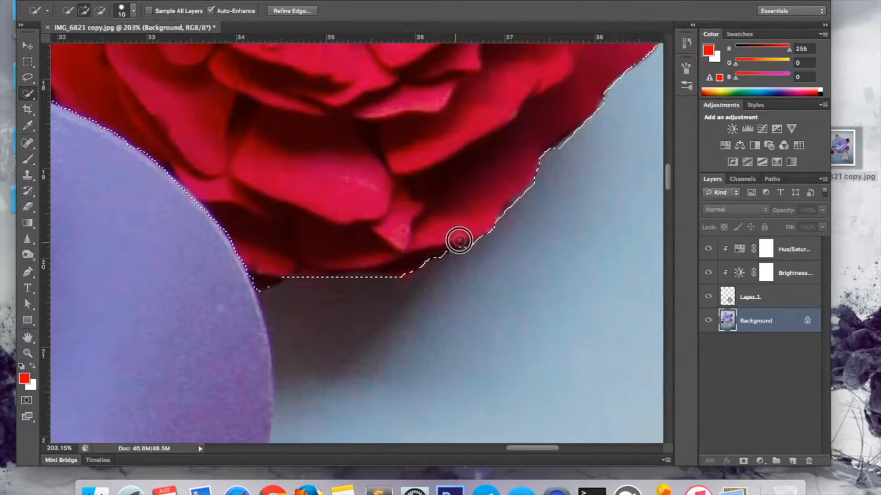
{"action": "scroll", "coordinate": [446, 195], "scroll_direction": "up", "scroll_amount": 2}
{"action": "scroll", "coordinate": [445, 195], "scroll_direction": "up", "scroll_amount": 10}
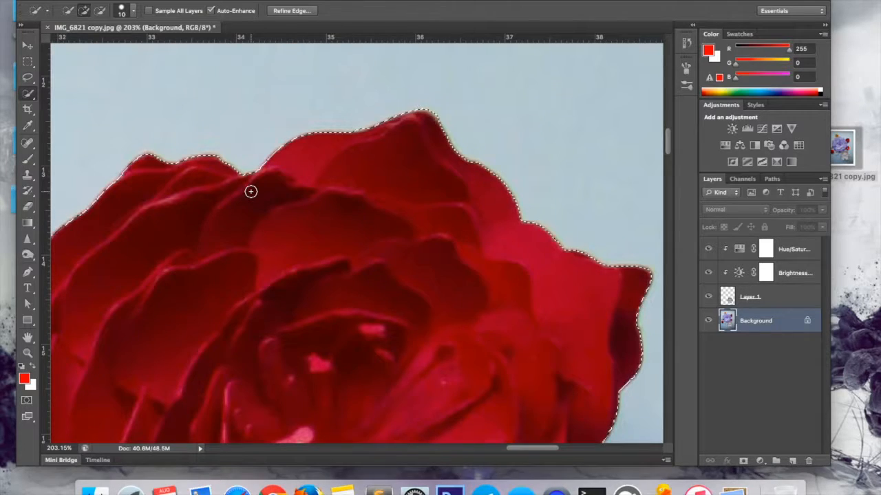
{"action": "scroll", "coordinate": [251, 192], "scroll_direction": "down", "scroll_amount": 5}
{"action": "scroll", "coordinate": [250, 192], "scroll_direction": "down", "scroll_amount": 5}
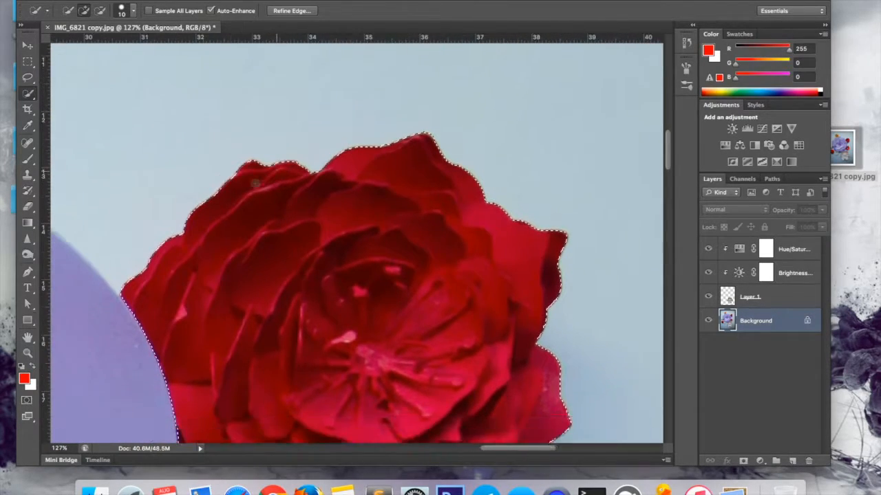
{"action": "scroll", "coordinate": [255, 183], "scroll_direction": "down", "scroll_amount": 3}
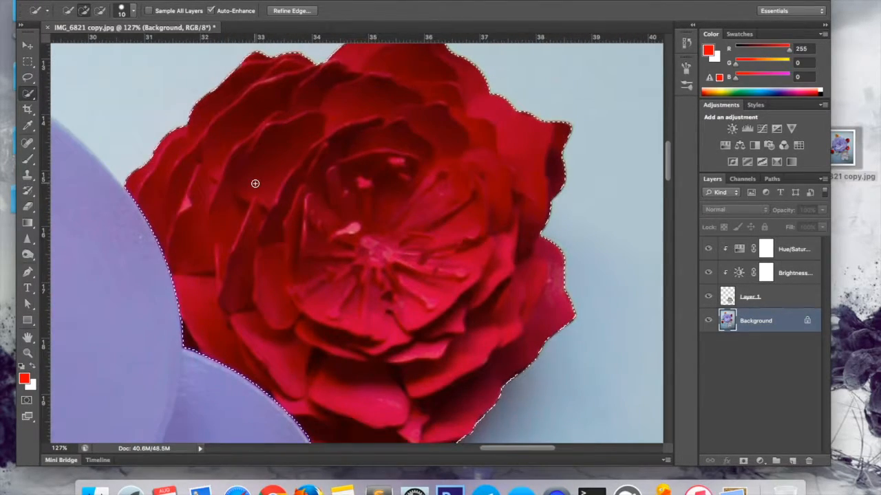
Copy the selected upper red flower to its own layer and try shifting the copy with the Move tool.
{"action": "scroll", "coordinate": [255, 183], "scroll_direction": "down", "scroll_amount": 1}
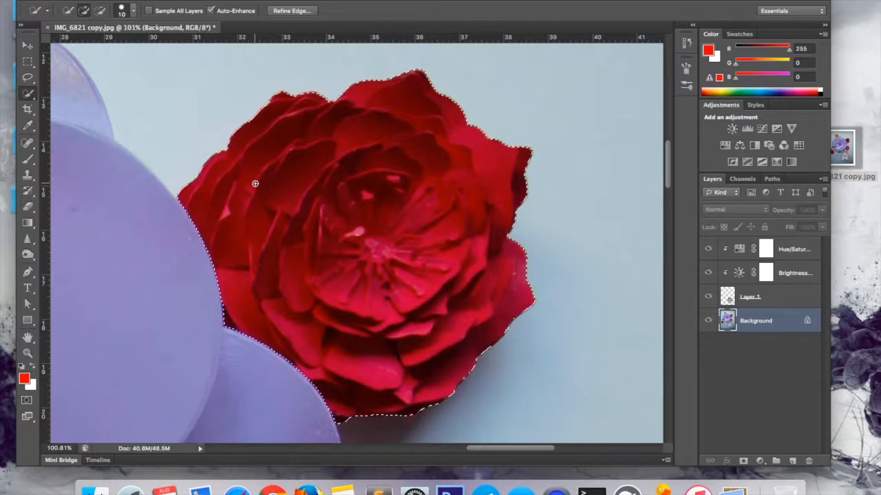
{"action": "key", "text": "ctrl+j"}
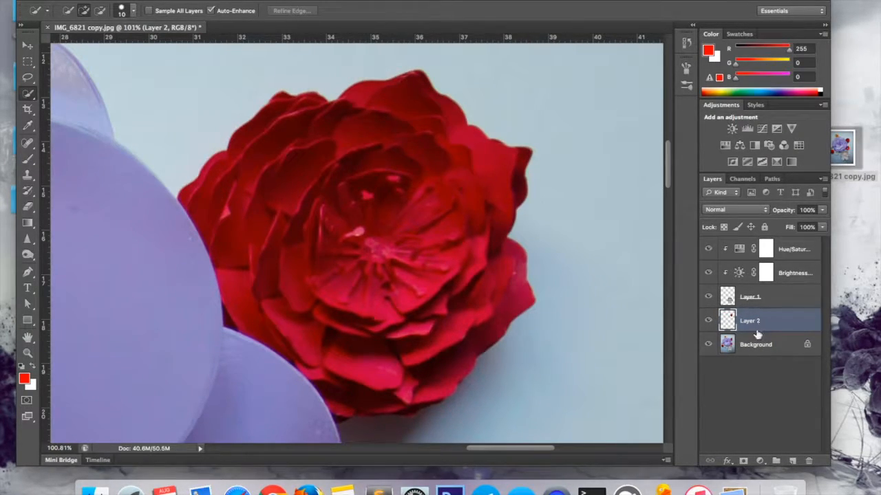
{"action": "left_click", "coordinate": [27, 45]}
{"action": "left_click_drag", "start_coordinate": [420, 264], "coordinate": [393, 246]}
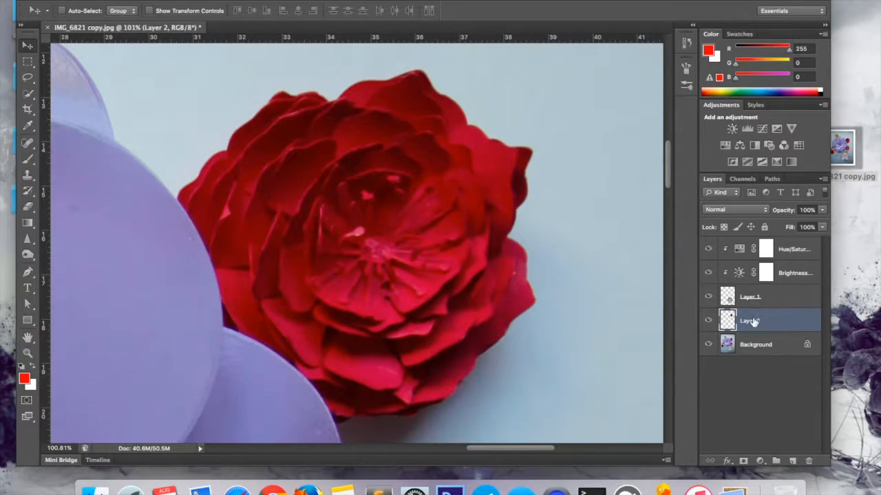
{"action": "scroll", "coordinate": [412, 290], "scroll_direction": "down", "scroll_amount": 3}
{"action": "scroll", "coordinate": [412, 291], "scroll_direction": "up", "scroll_amount": 2}
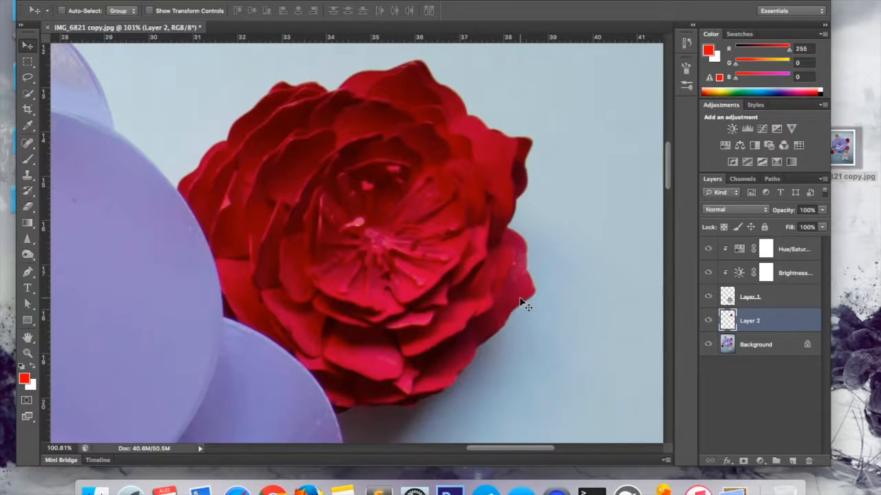
{"action": "scroll", "coordinate": [525, 306], "scroll_direction": "down", "scroll_amount": 5}
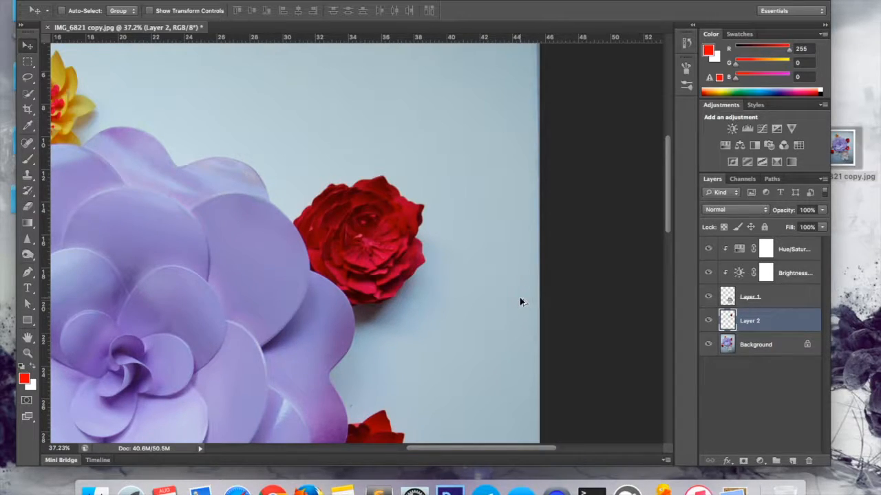
Undo the copying of the upper red flower to a new layer and clear its selection.
{"action": "key", "text": "ctrl+z"}
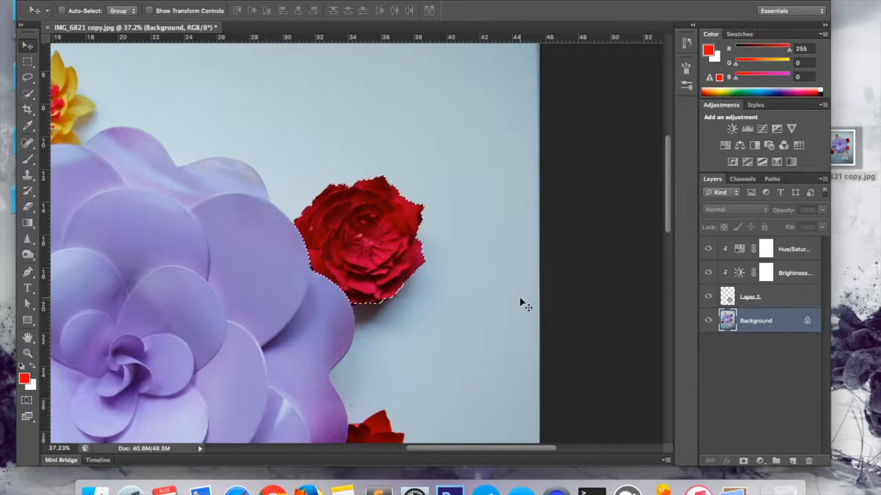
{"action": "scroll", "coordinate": [410, 281], "scroll_direction": "down", "scroll_amount": 5}
{"action": "scroll", "coordinate": [409, 281], "scroll_direction": "left", "scroll_amount": 5}
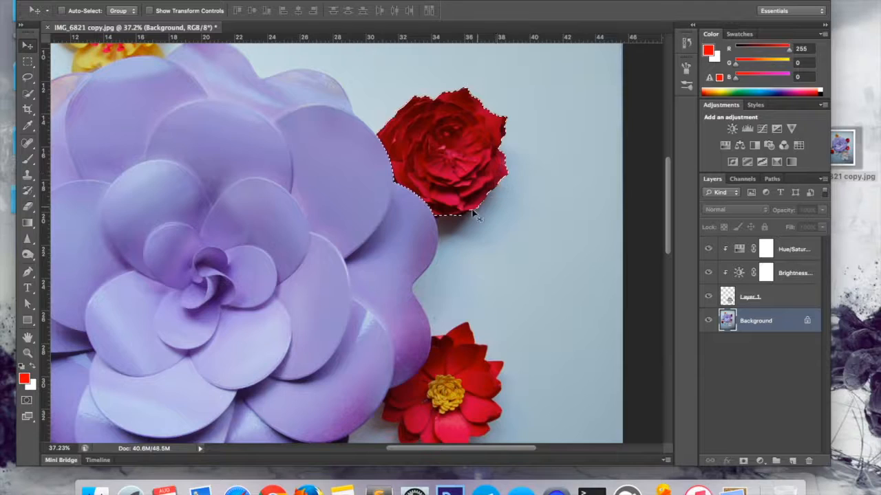
{"action": "key", "text": "super+d"}
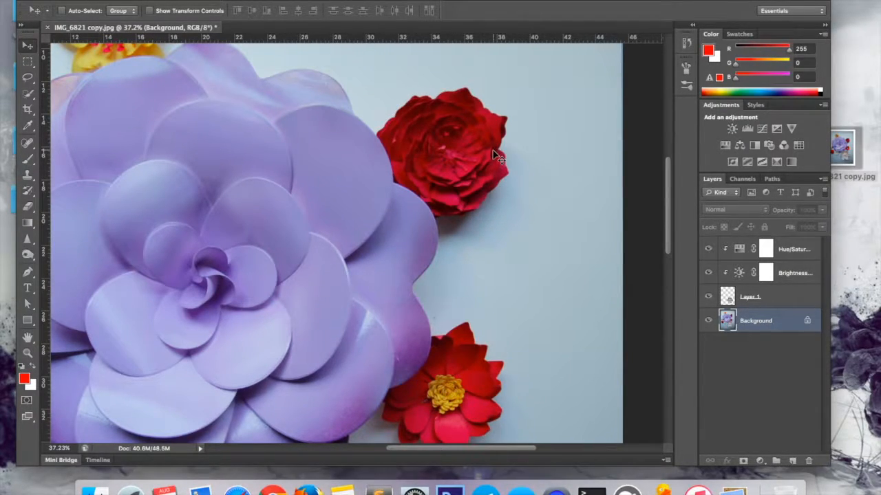